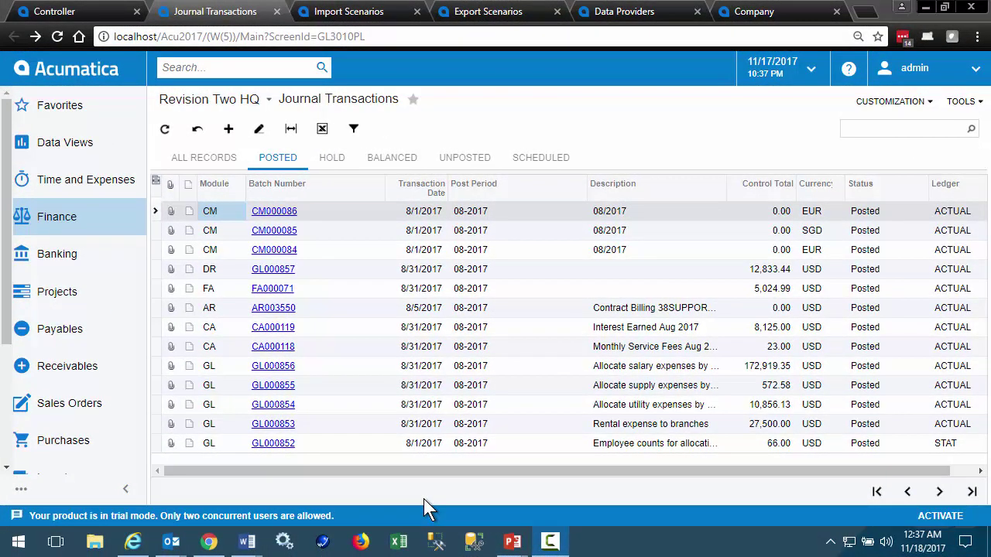
- Open journal batch GL000853 and export its transaction lines to Excel
left_click(272, 428)
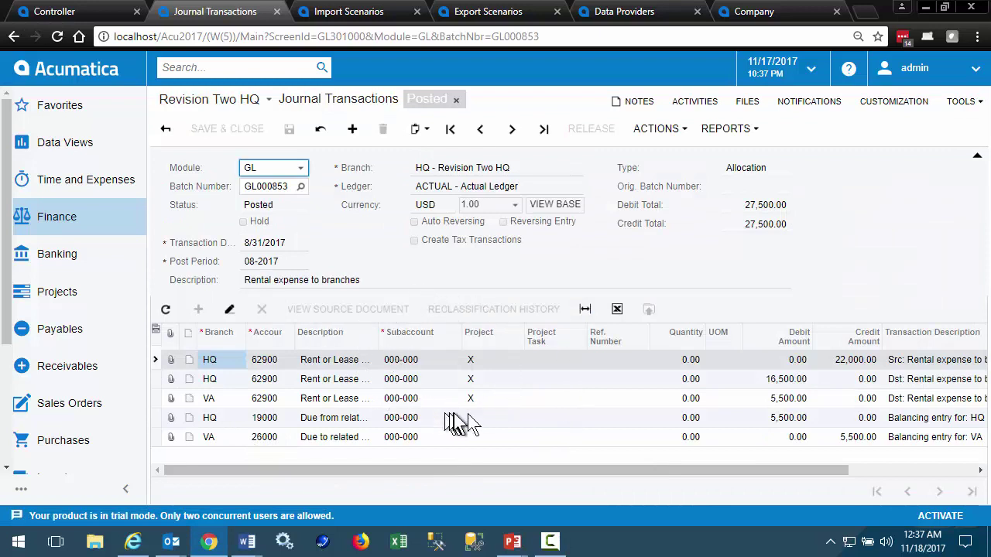
left_click(617, 310)
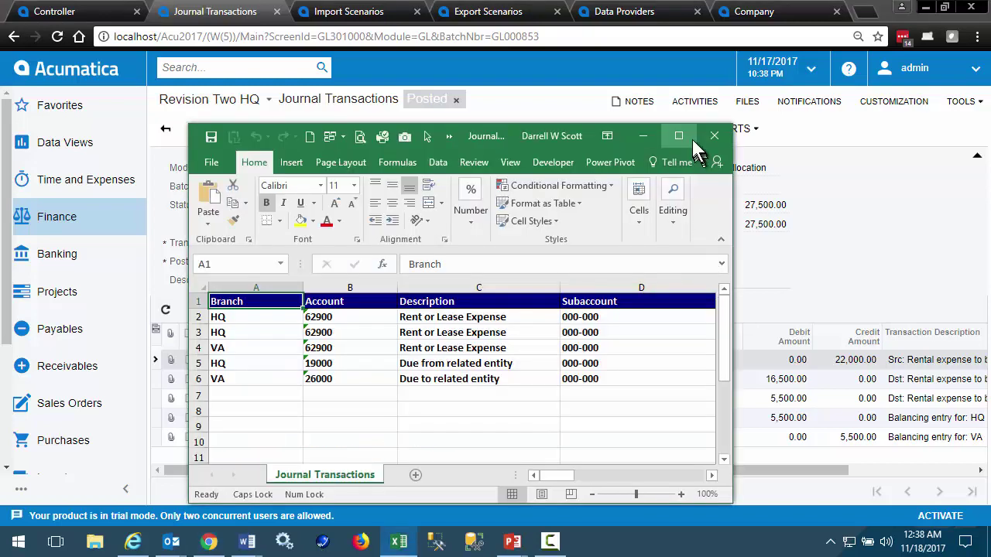
- Maximize the exported workbook and auto-fit every column to its contents
left_click(689, 137)
left_click(14, 164)
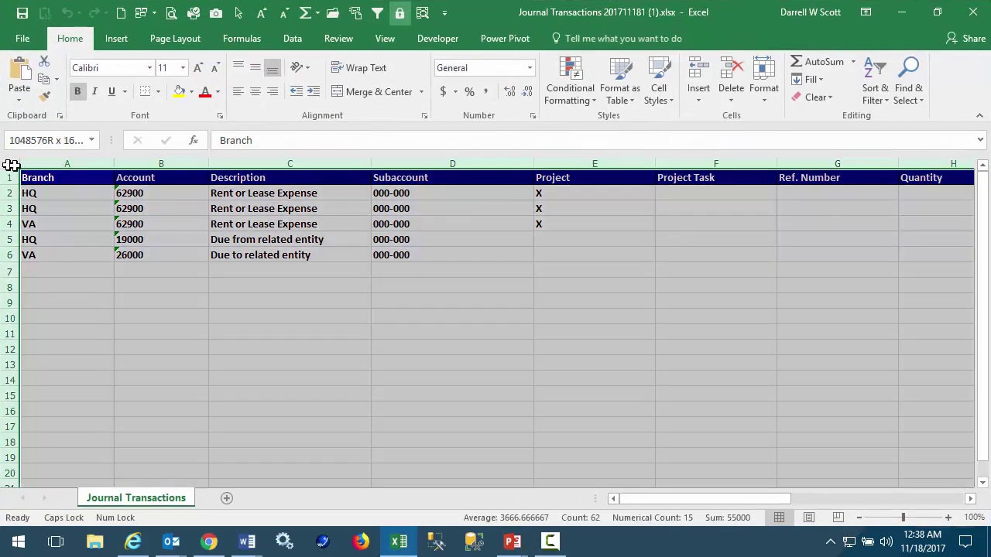
double_click(117, 161)
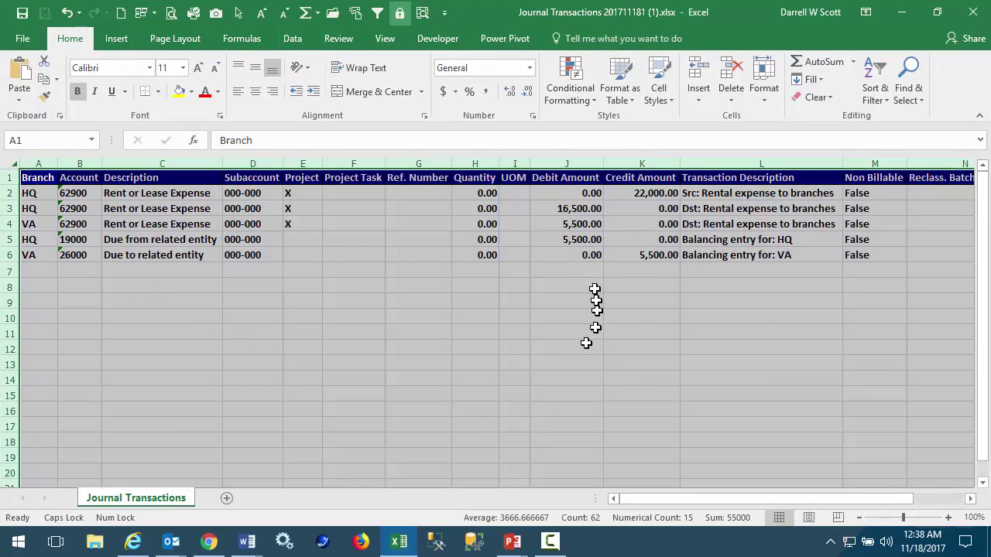
- Change the VA rent debit in J4 and the VA balancing credit in K6 to 6000
left_click(569, 223)
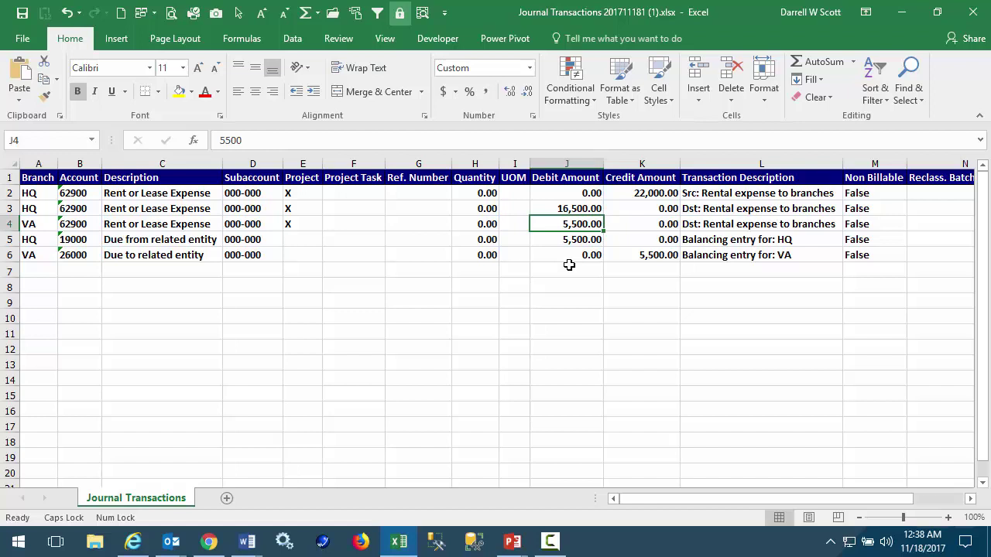
type("6")
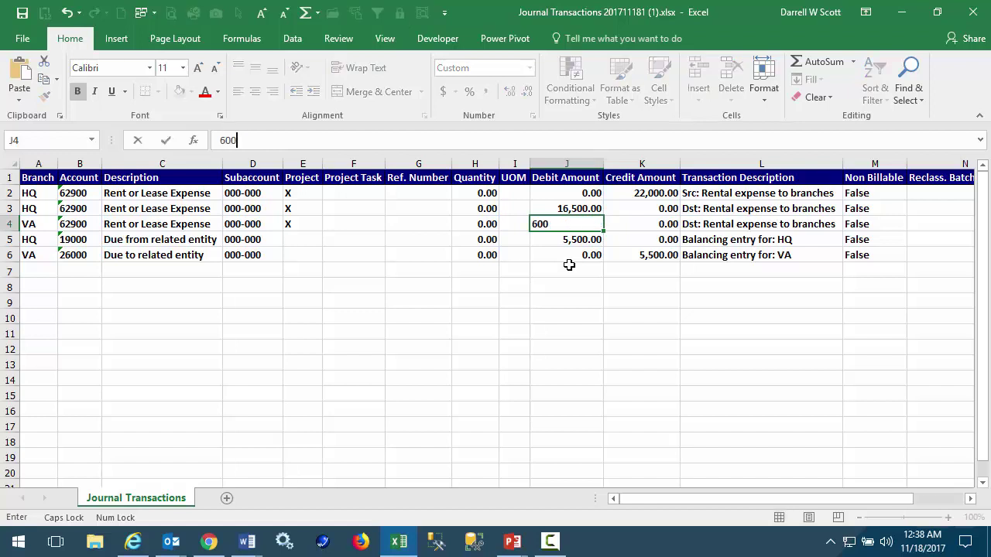
key("Tab")
key("Down")
key("Down")
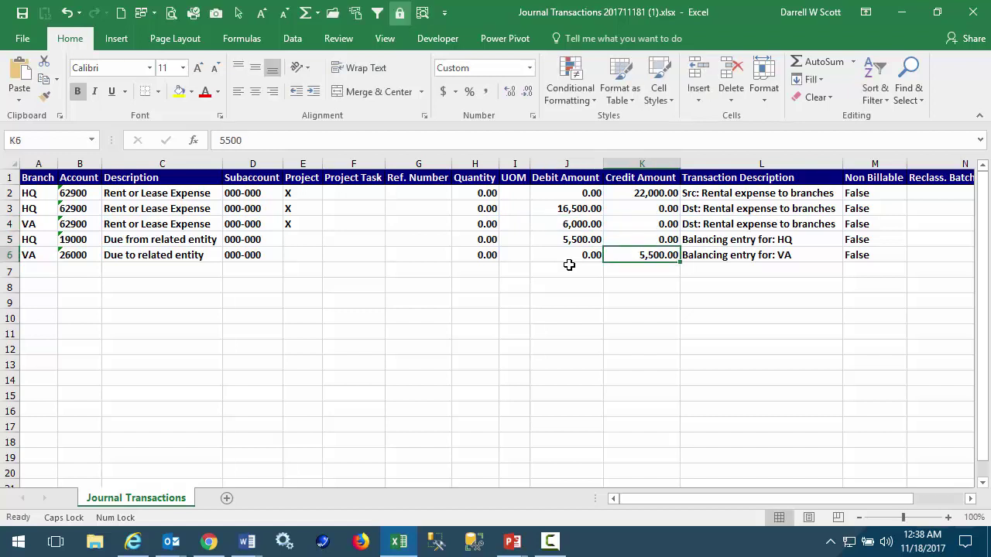
type("6000")
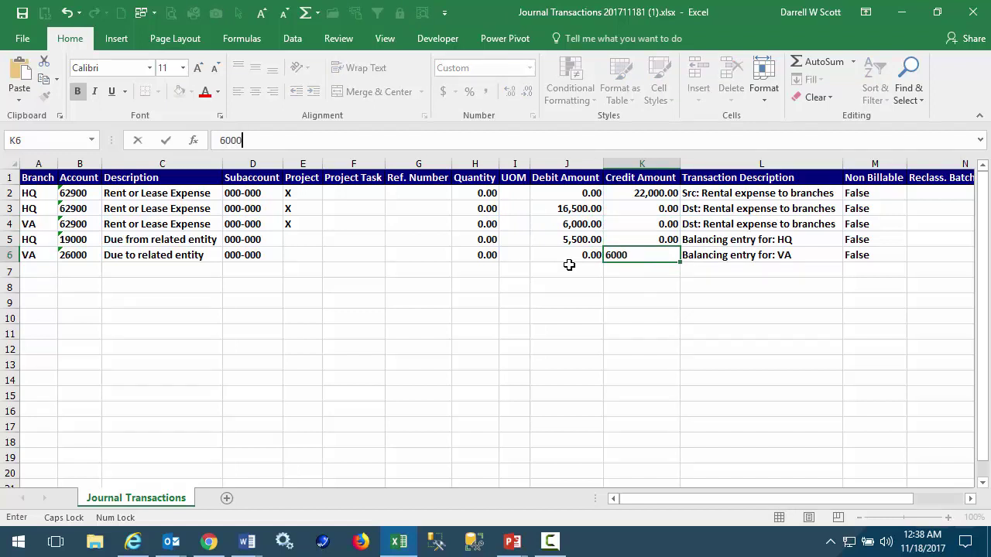
key("Tab")
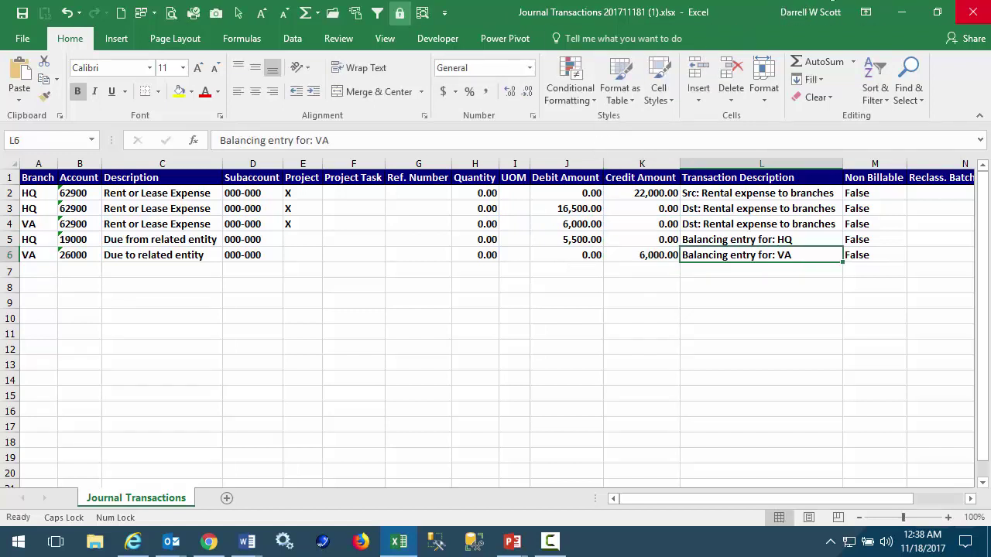
- Save and close the edited workbook, then start a new empty journal batch
left_click(973, 12)
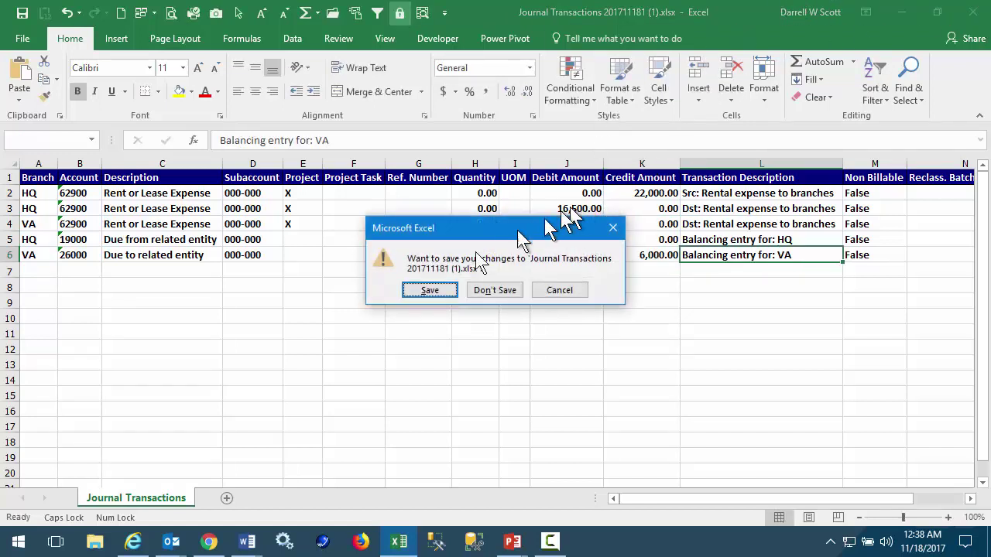
left_click(430, 290)
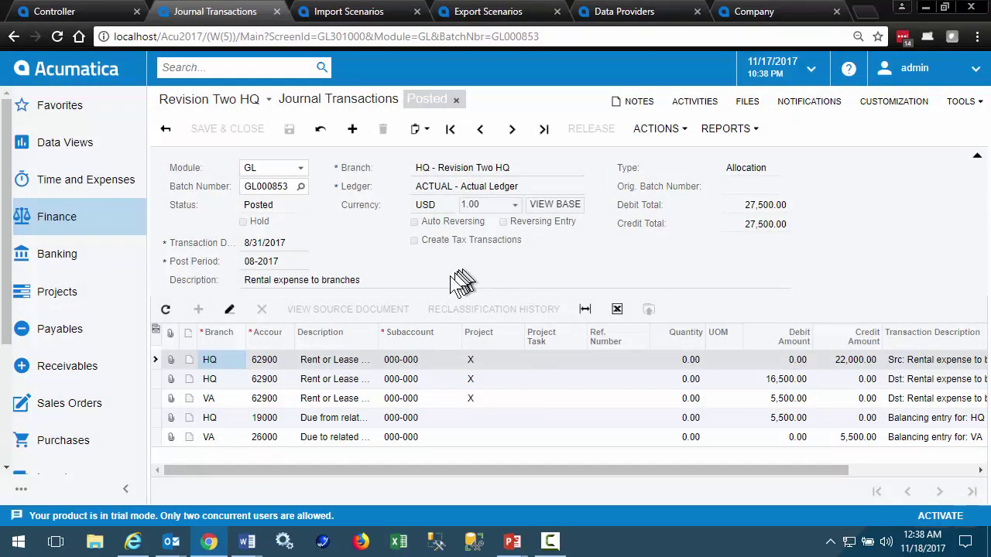
left_click(352, 129)
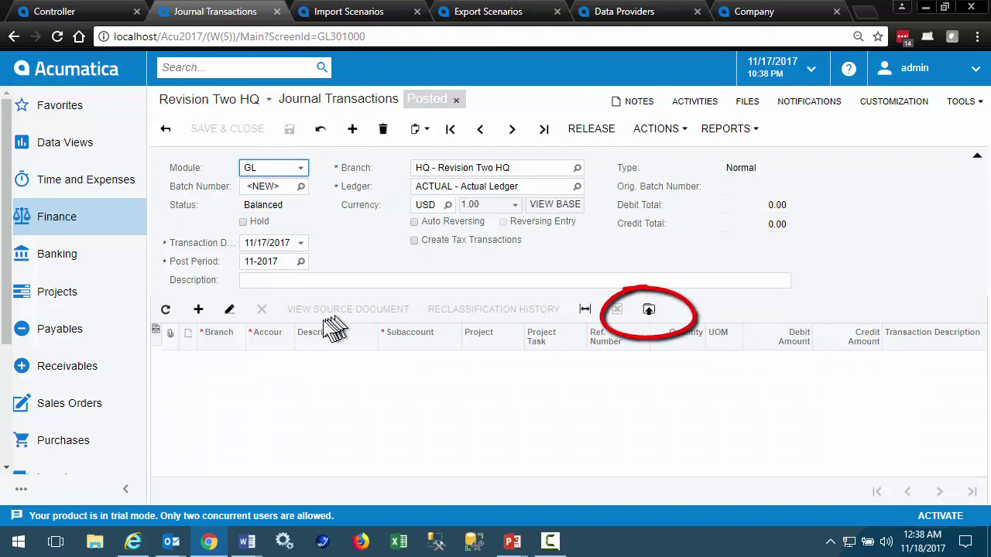
left_click(650, 311)
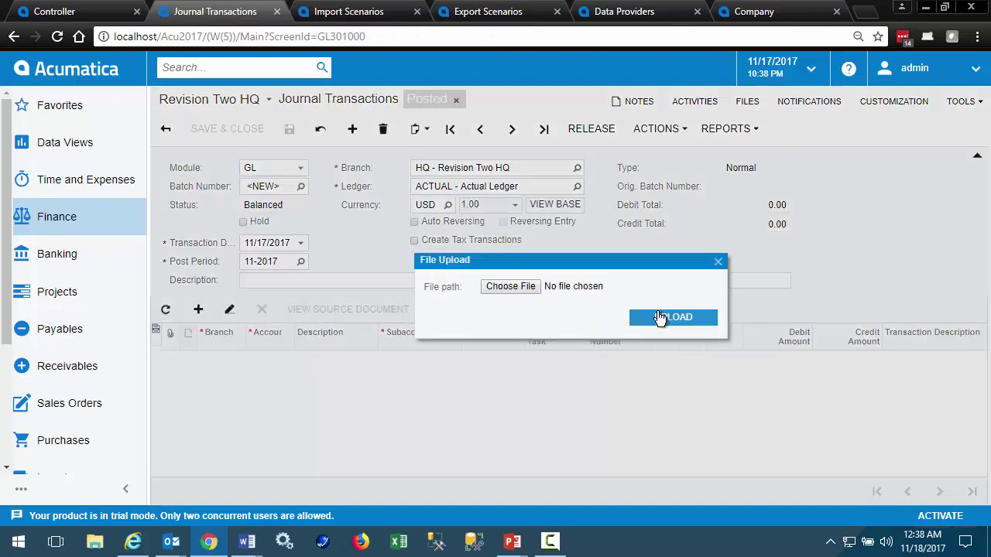
left_click(518, 289)
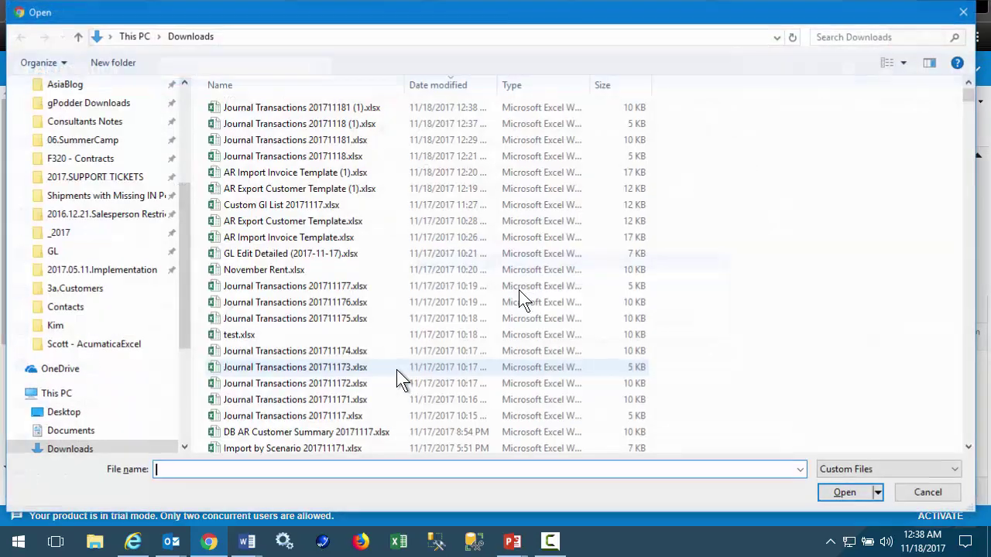
double_click(317, 107)
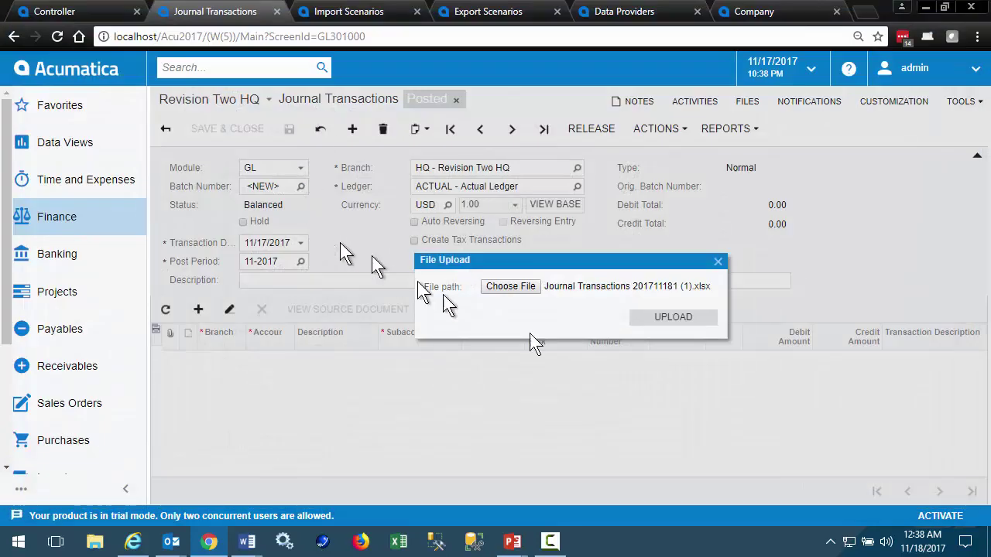
left_click(658, 319)
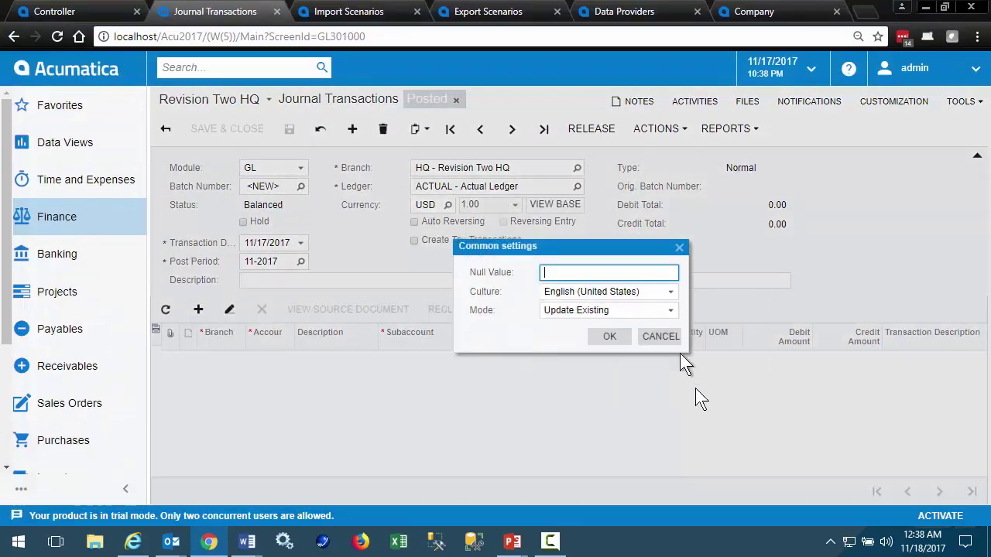
left_click(609, 336)
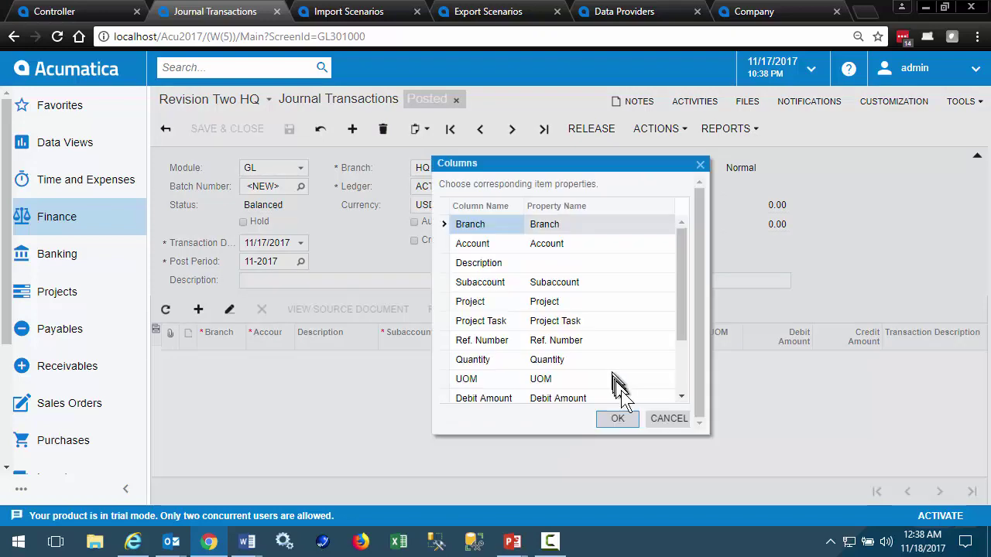
left_click(624, 419)
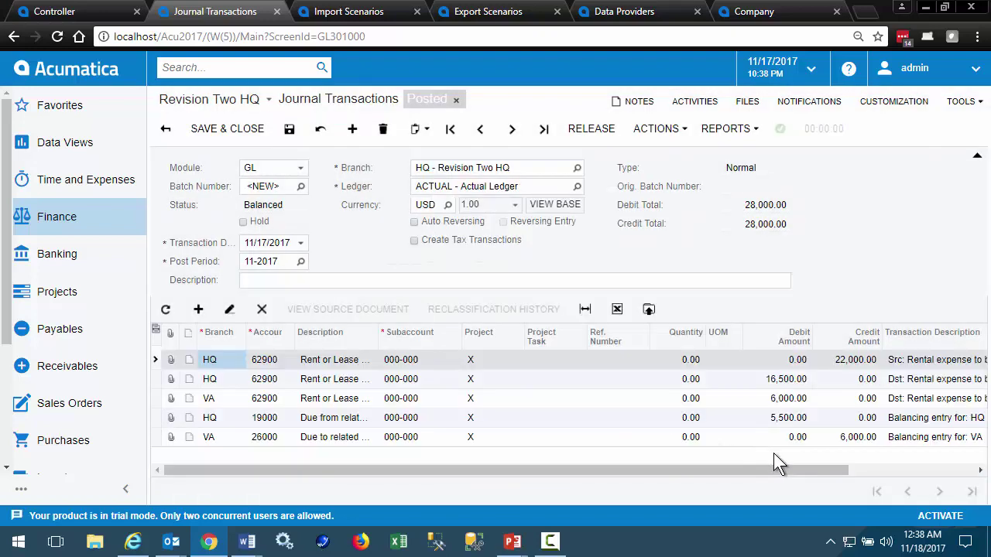
left_click(797, 401)
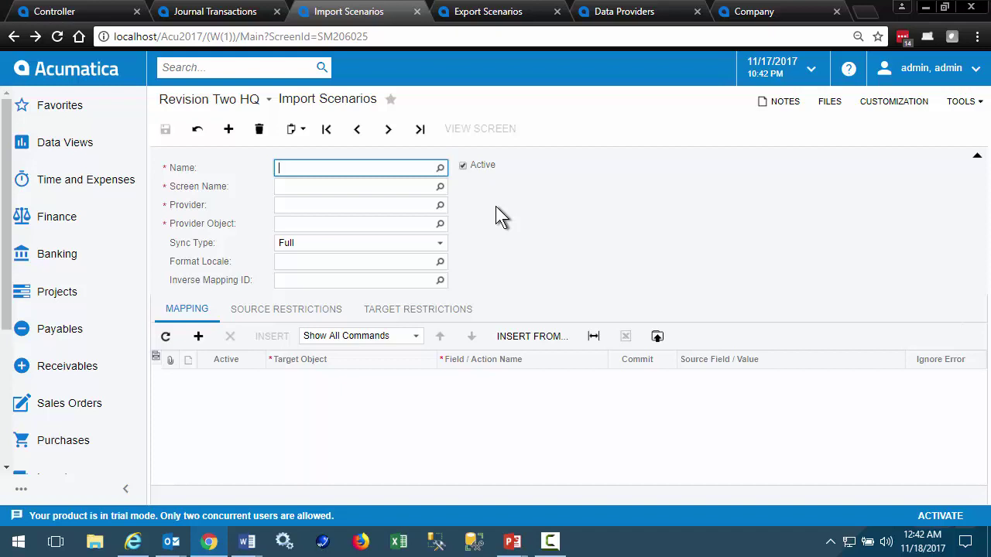
- Load the Import AR Invoices scenario and move to its Data Providers screen
left_click(439, 169)
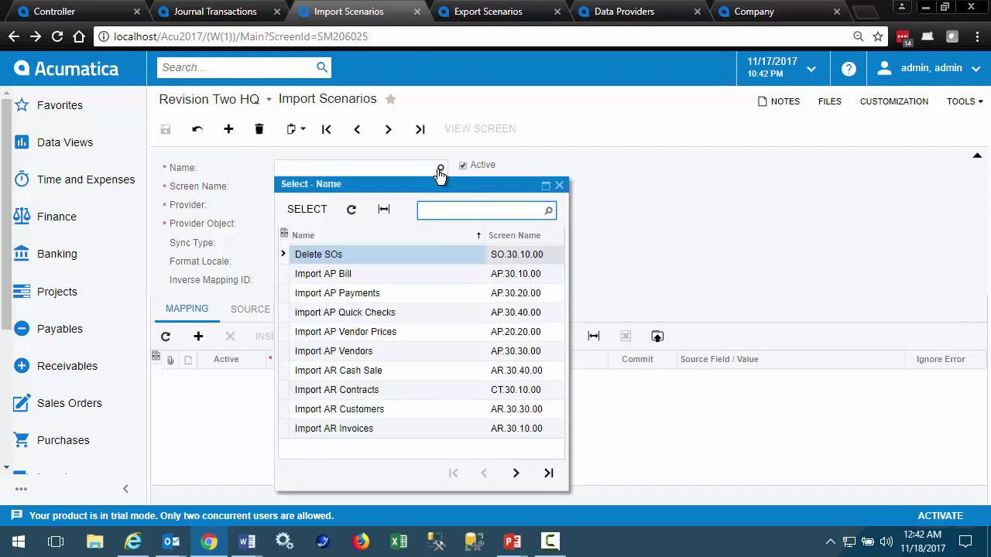
left_click(346, 430)
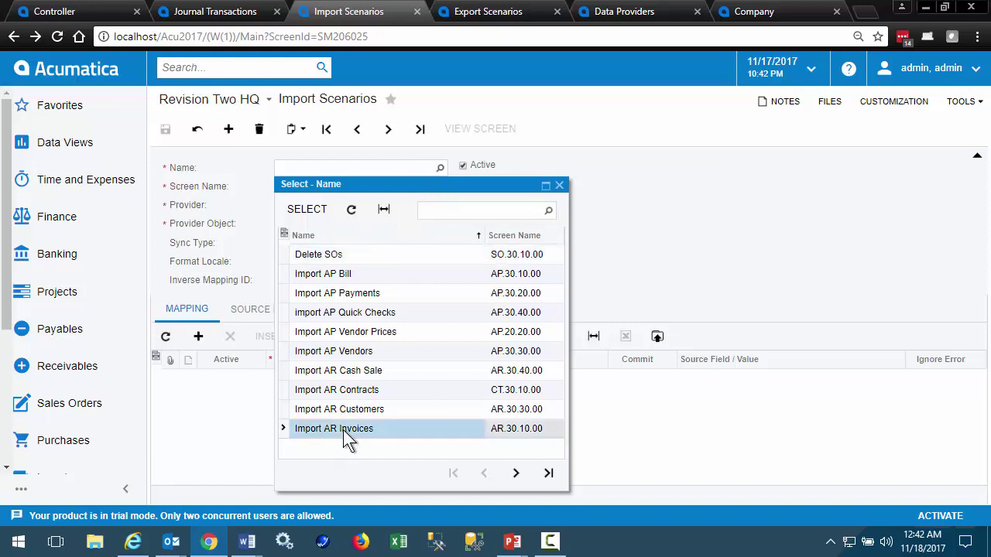
left_click(310, 210)
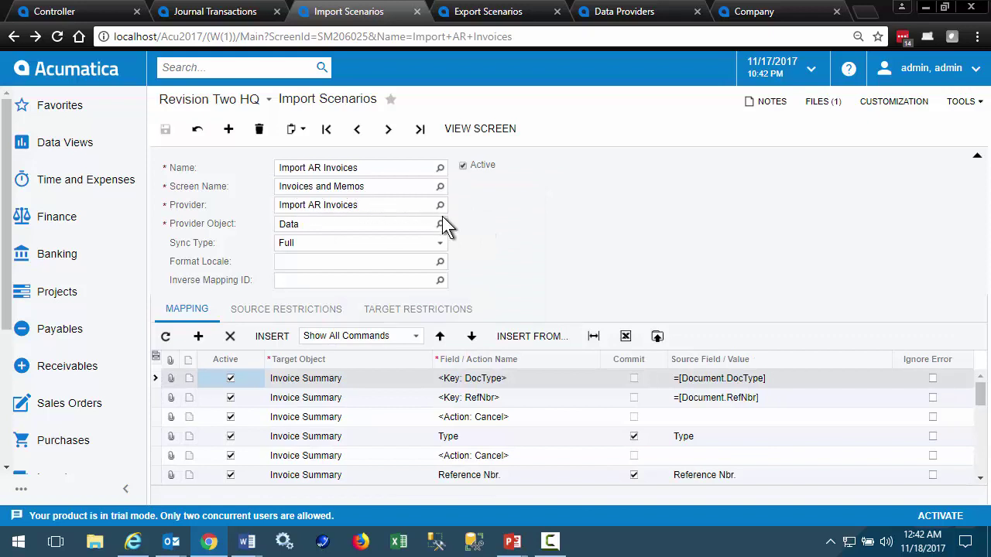
left_click(619, 19)
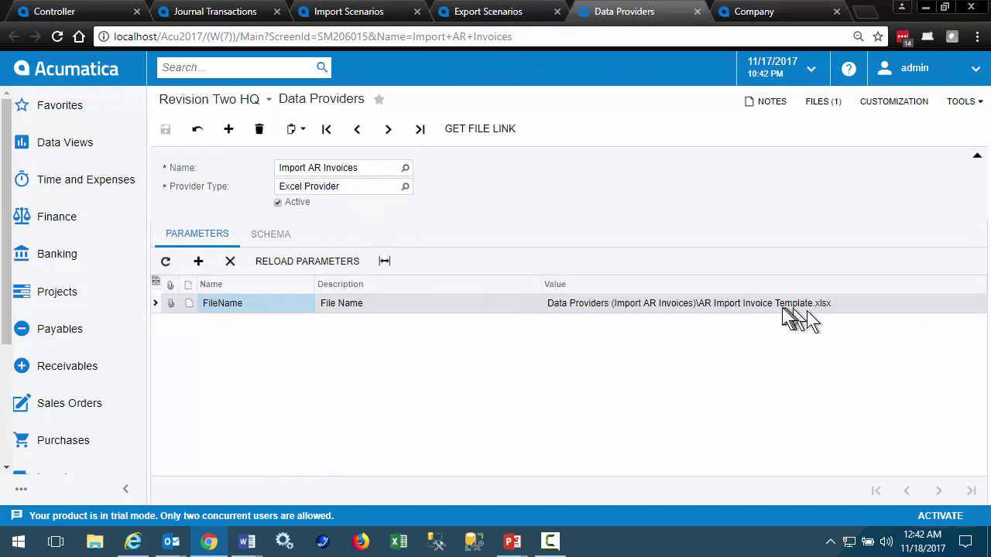
- View the provider's attached template file, then return to Acumatica in the browser
left_click(820, 102)
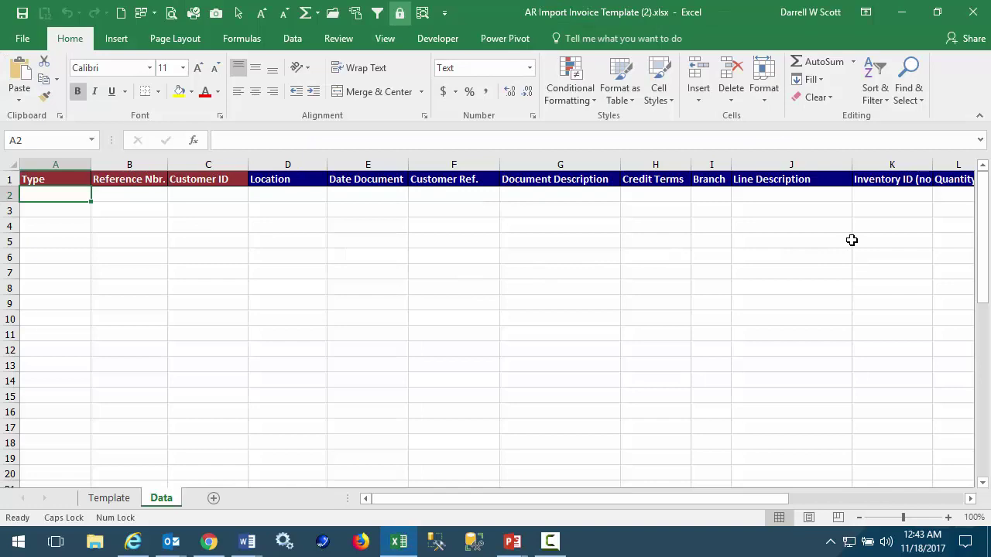
key("alt+Tab")
- Select the Export AR Customers data provider and reload its parameters
left_click(472, 17)
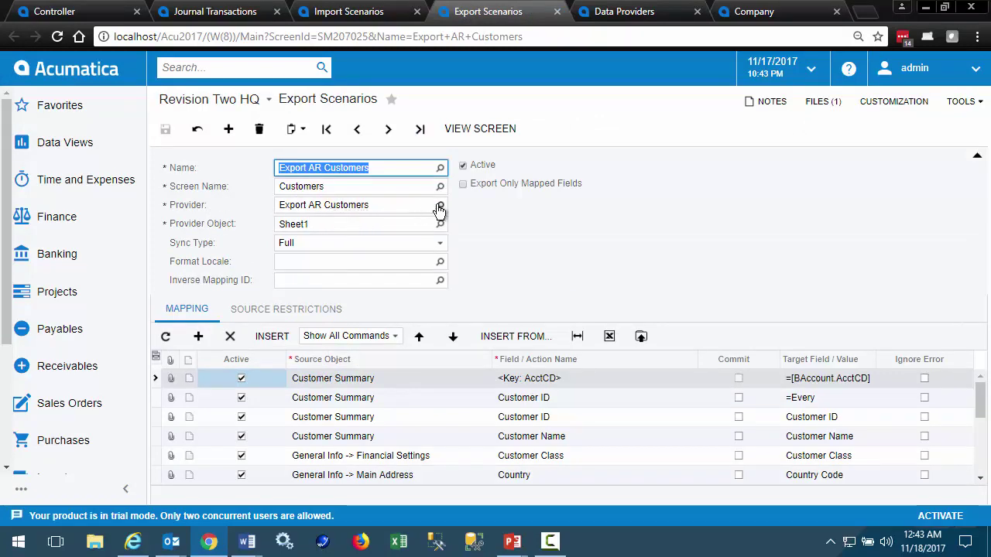
left_click(613, 25)
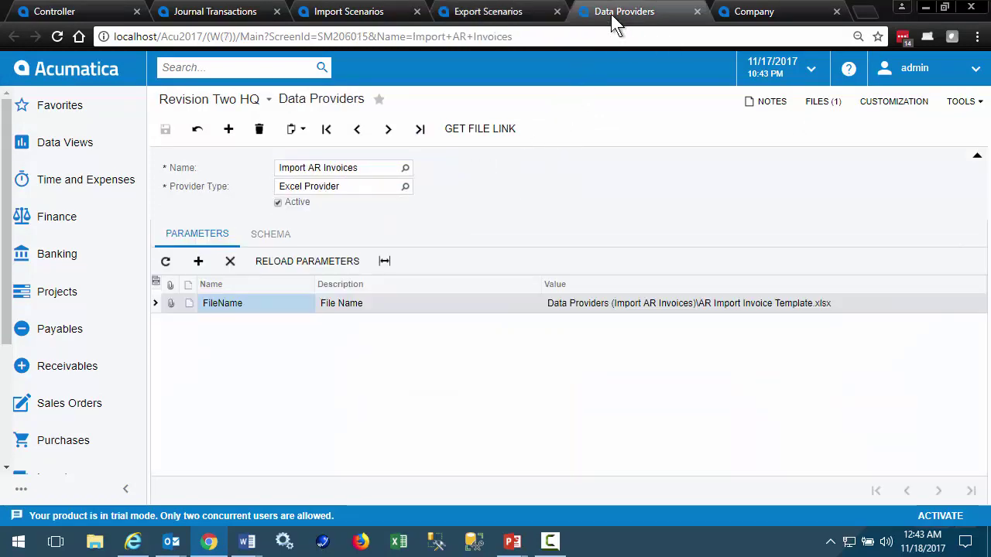
left_click(404, 169)
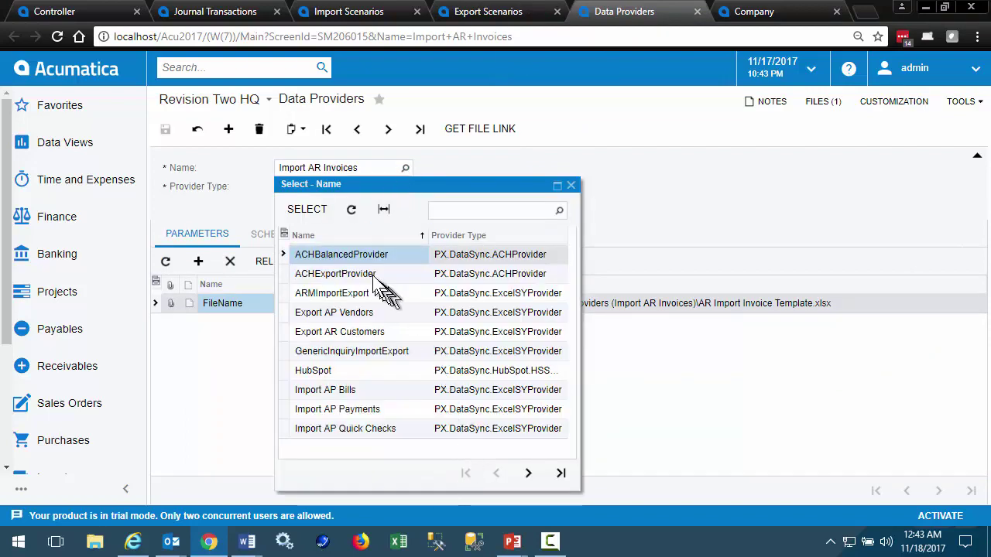
left_click(350, 331)
left_click(313, 208)
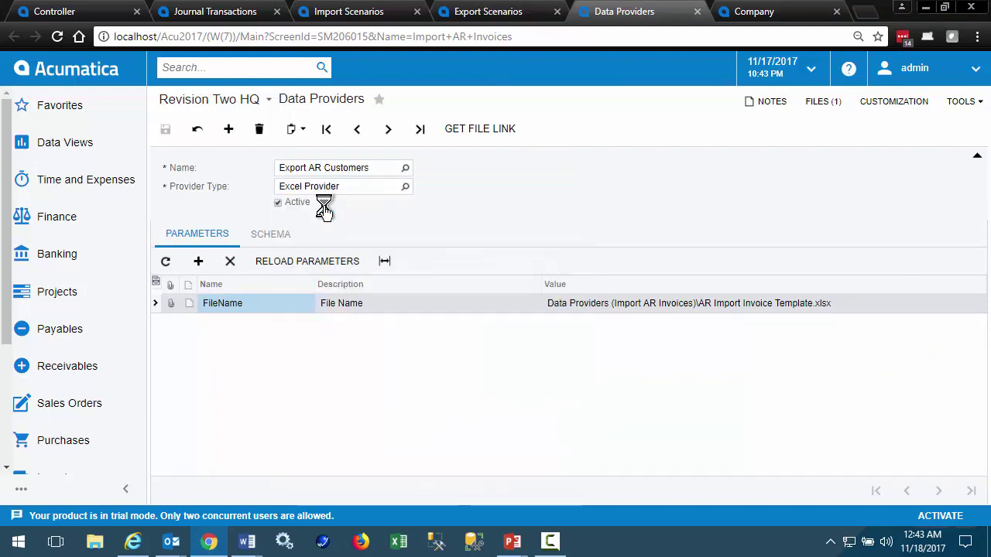
left_click(331, 264)
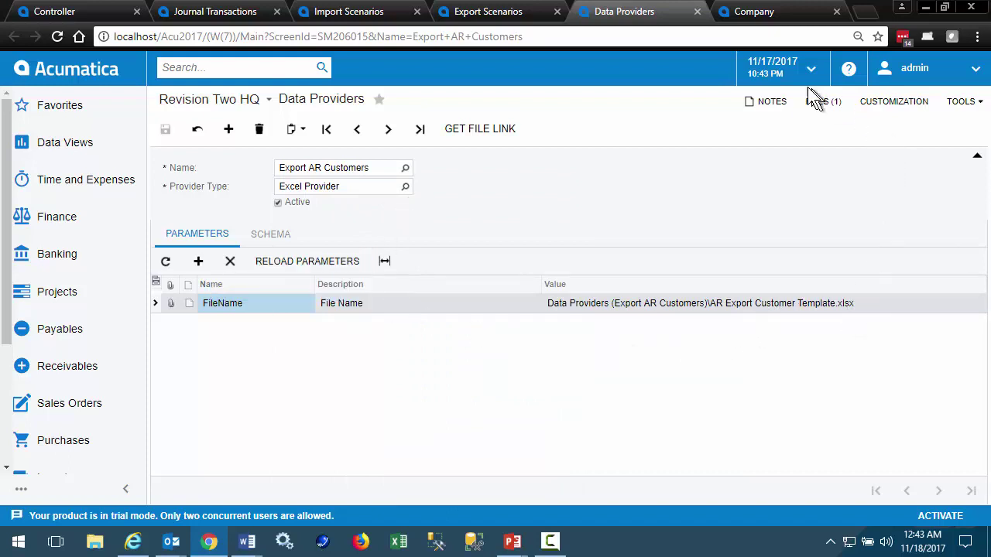
- Review the provider's attached files and the list of available provider types
left_click(820, 102)
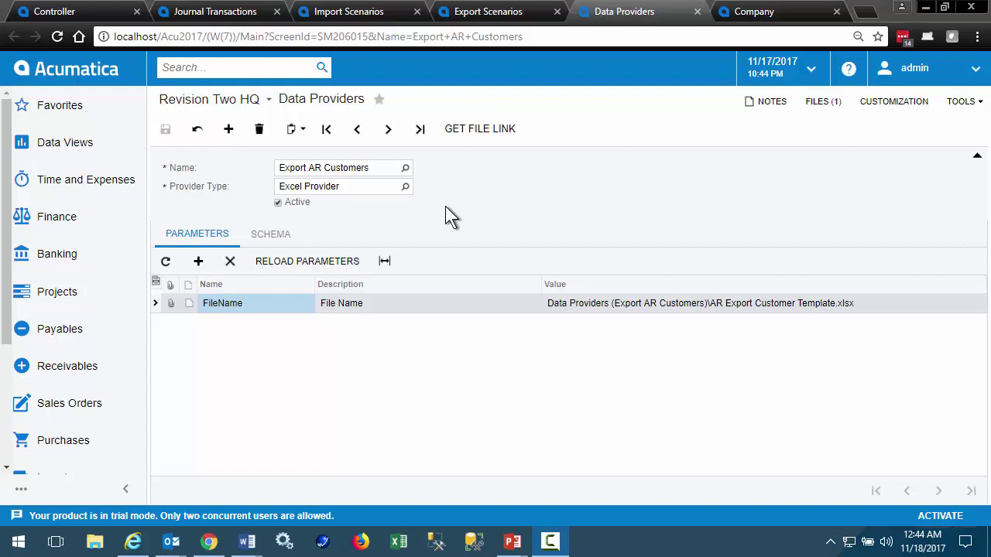
left_click(404, 187)
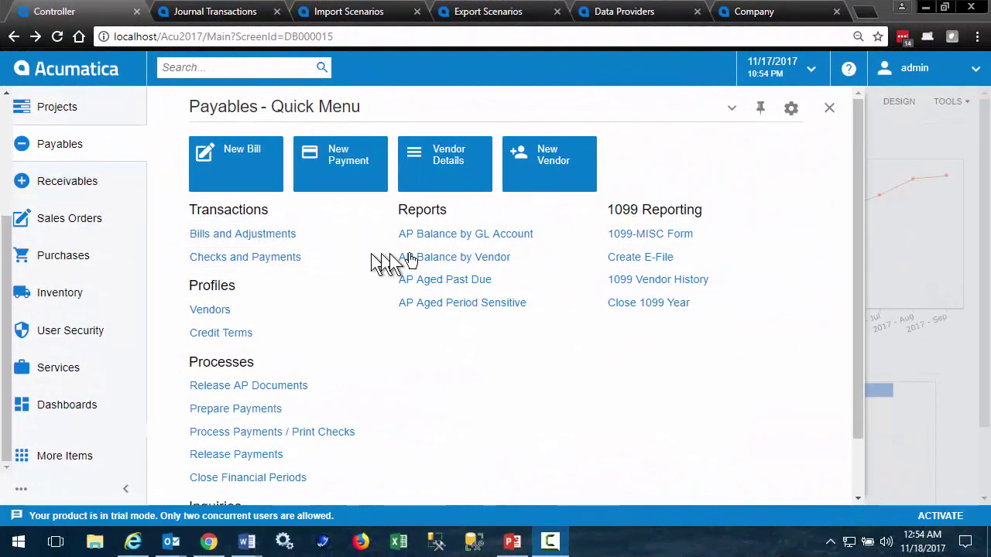
- Go through the Receivables and Inventory quick menus to the Inventory Balance report
left_click(77, 181)
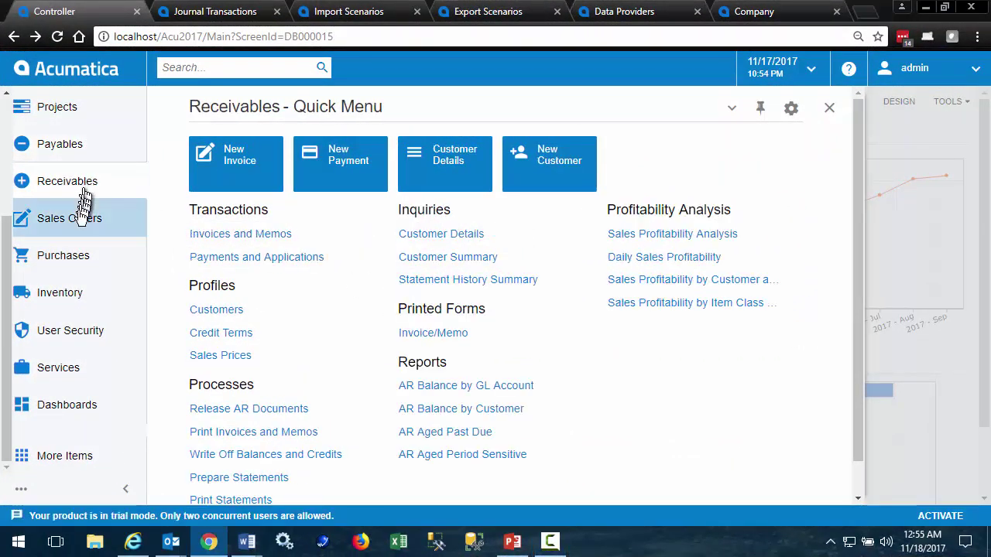
left_click(81, 292)
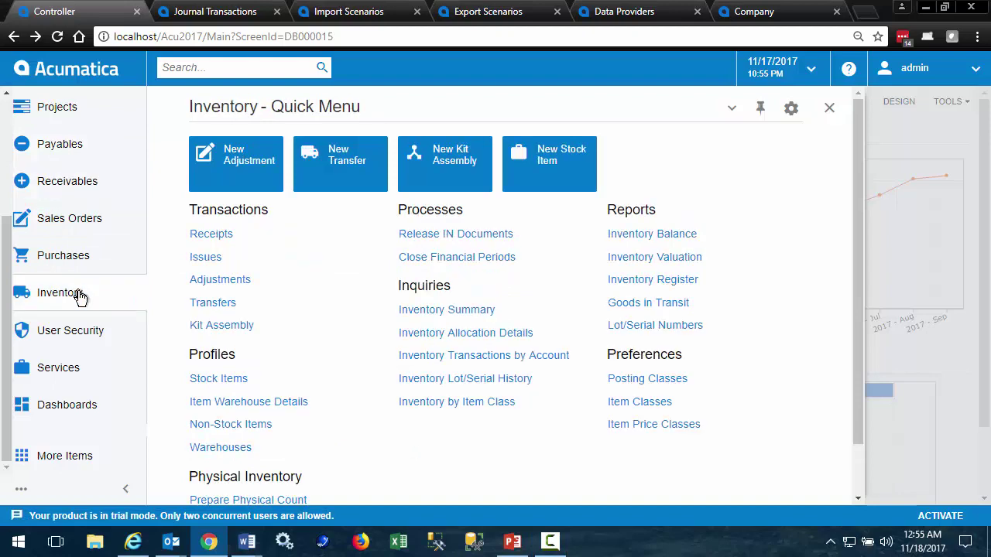
left_click(633, 235)
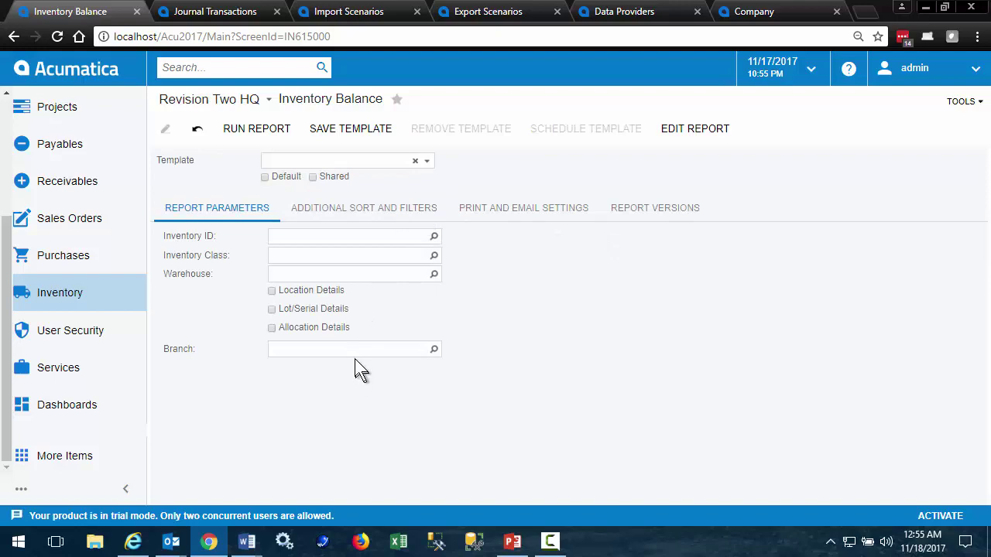
- Run the Inventory Balance report and export it to Excel
left_click(257, 128)
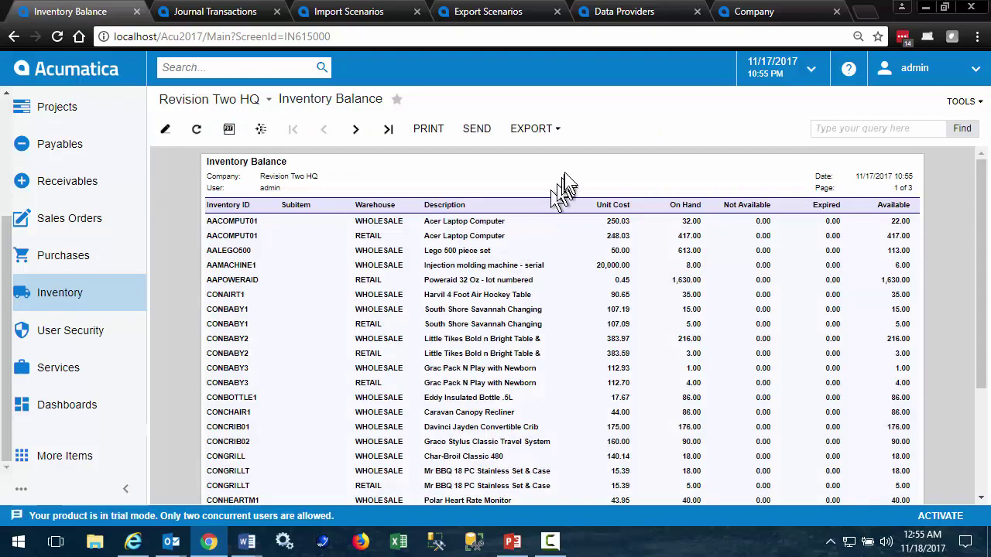
left_click(559, 135)
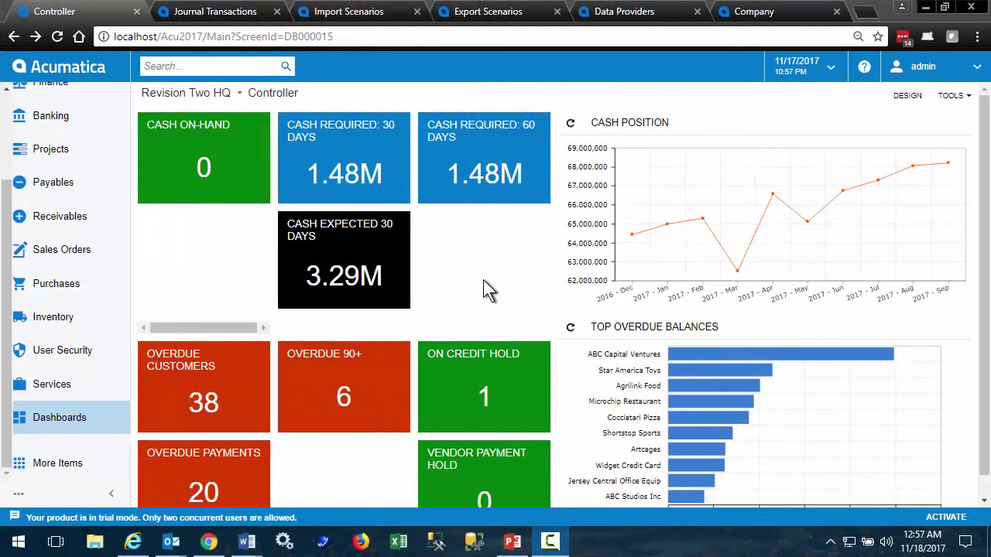
- Drill into the Cash Expected 30 Days tile and export the expected receipts inquiry to Excel
left_click(347, 272)
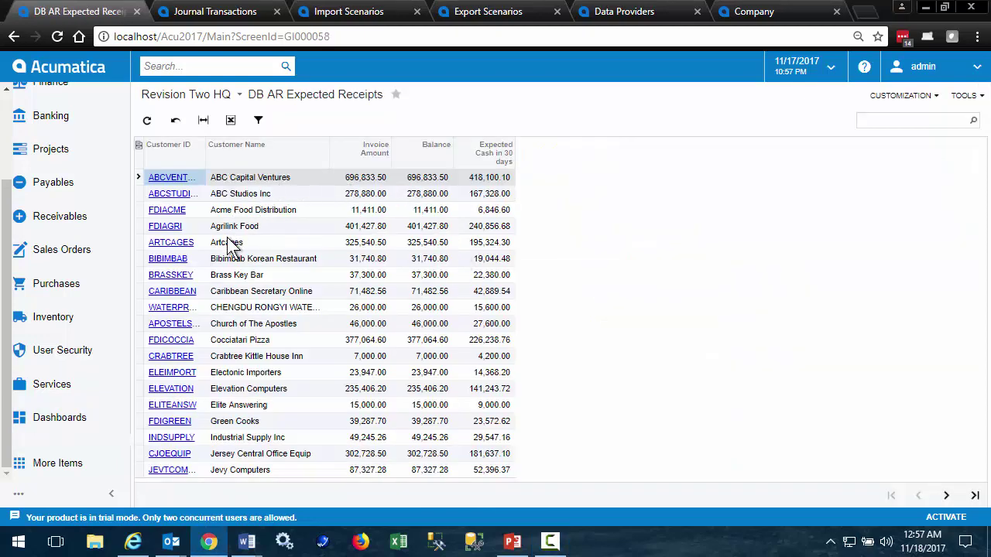
left_click(232, 124)
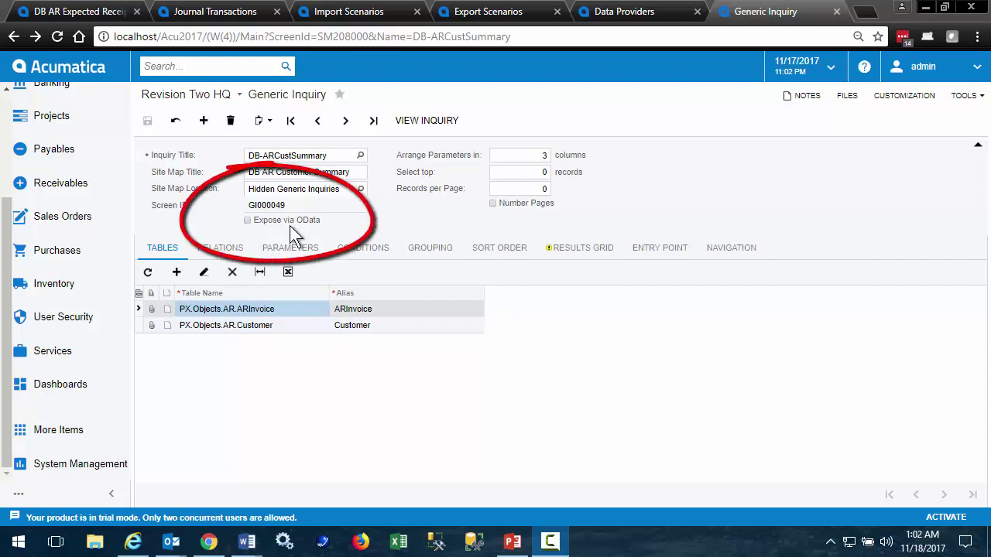
- Go forward in the browser to the Custom GI List of OData-exposed inquiries
left_click(37, 34)
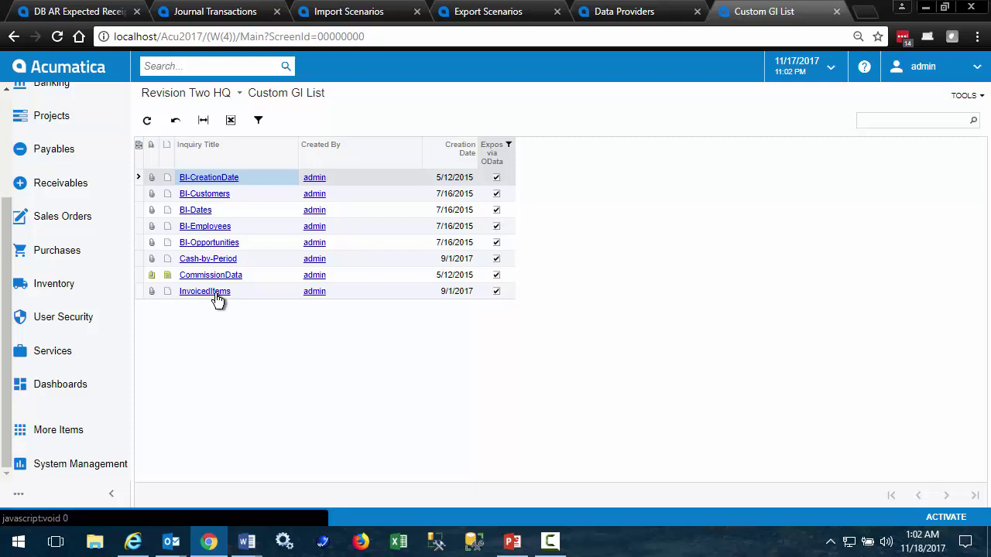
- In a blank Excel workbook, launch the From OData Data Feed connection wizard
left_click(398, 542)
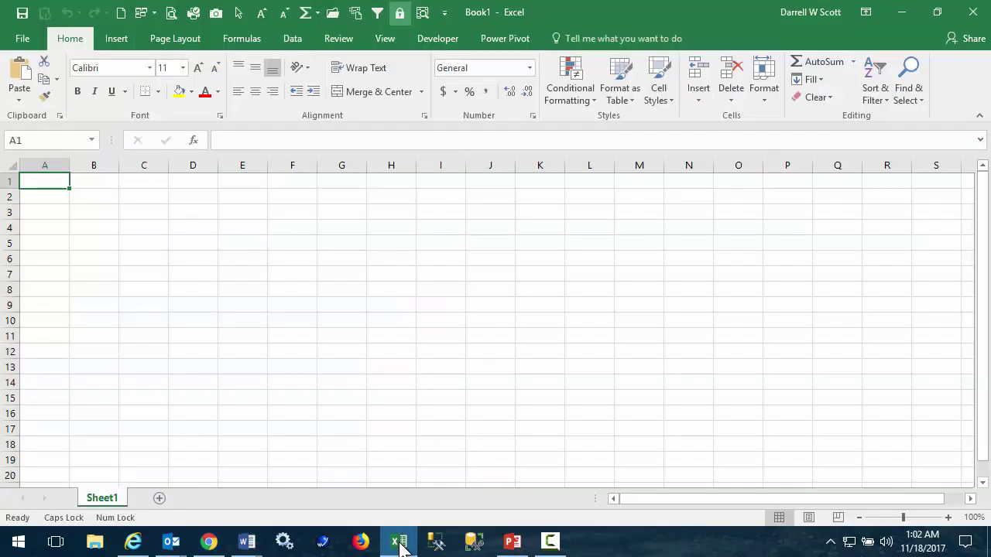
left_click(294, 43)
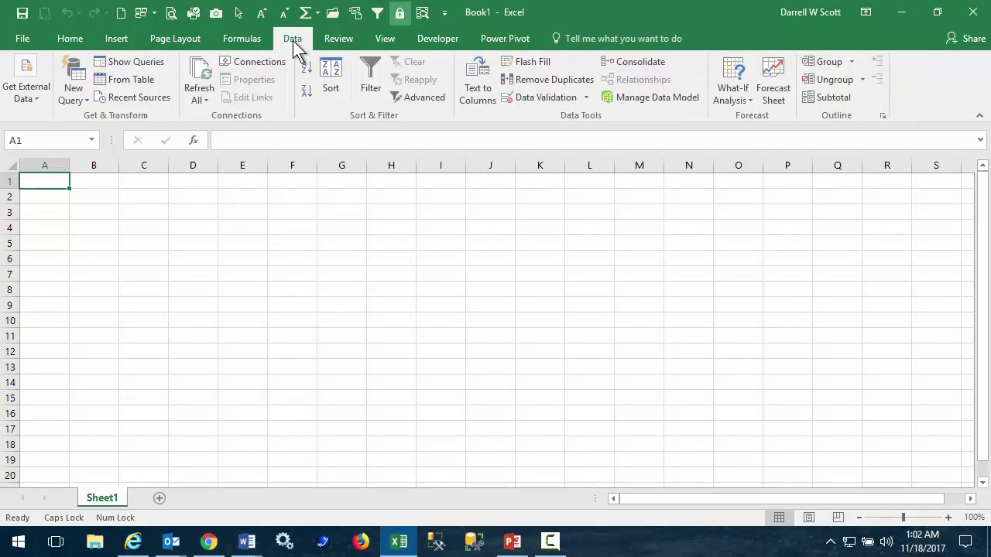
left_click(43, 98)
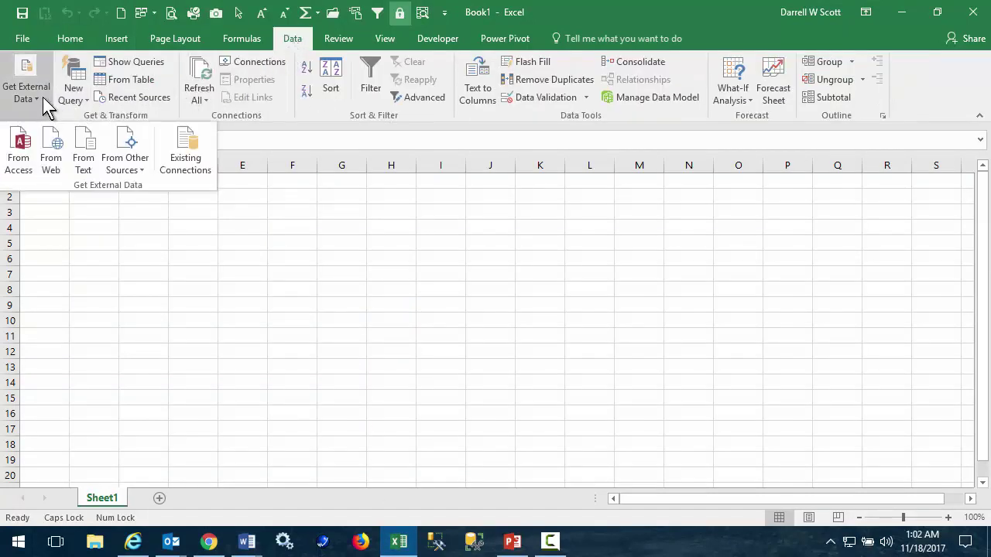
left_click(137, 154)
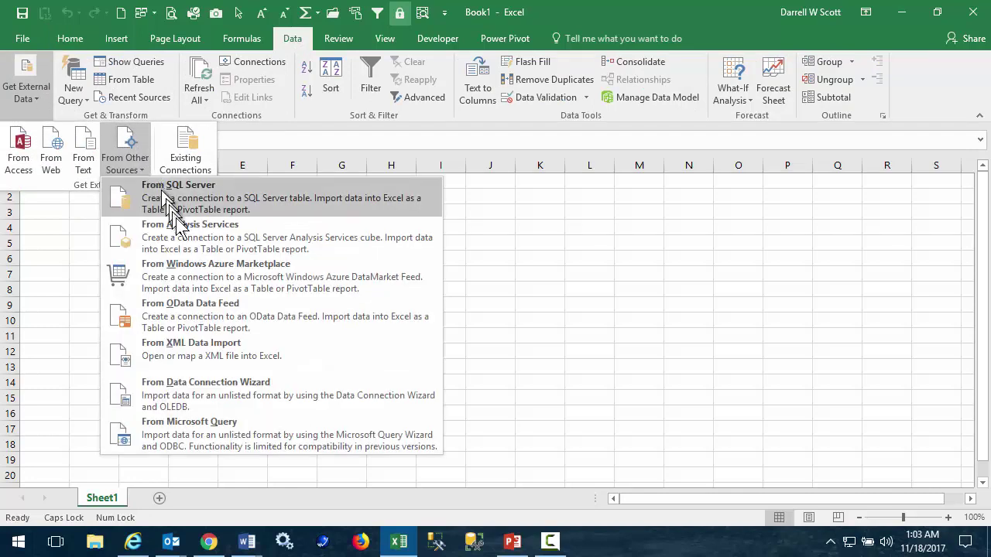
left_click(209, 315)
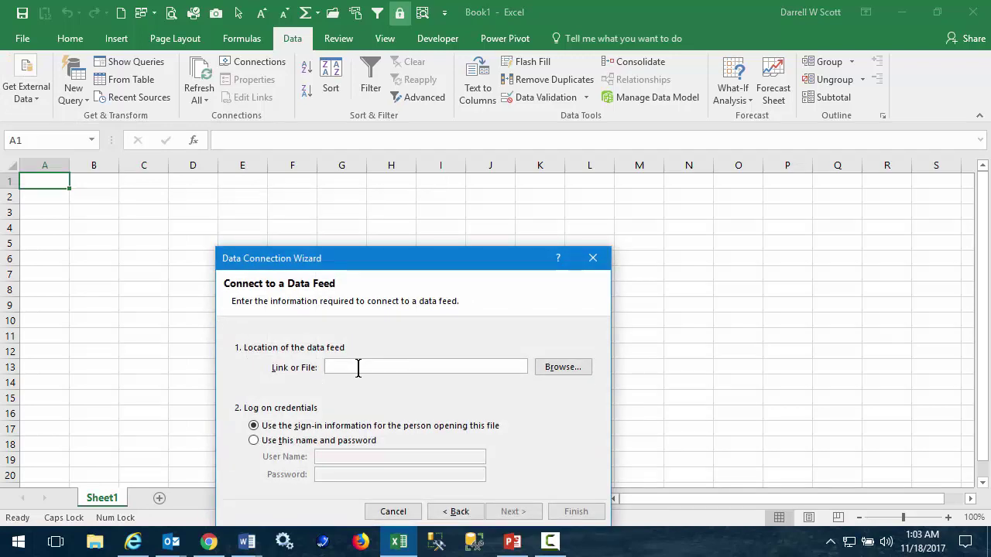
key("alt+Tab")
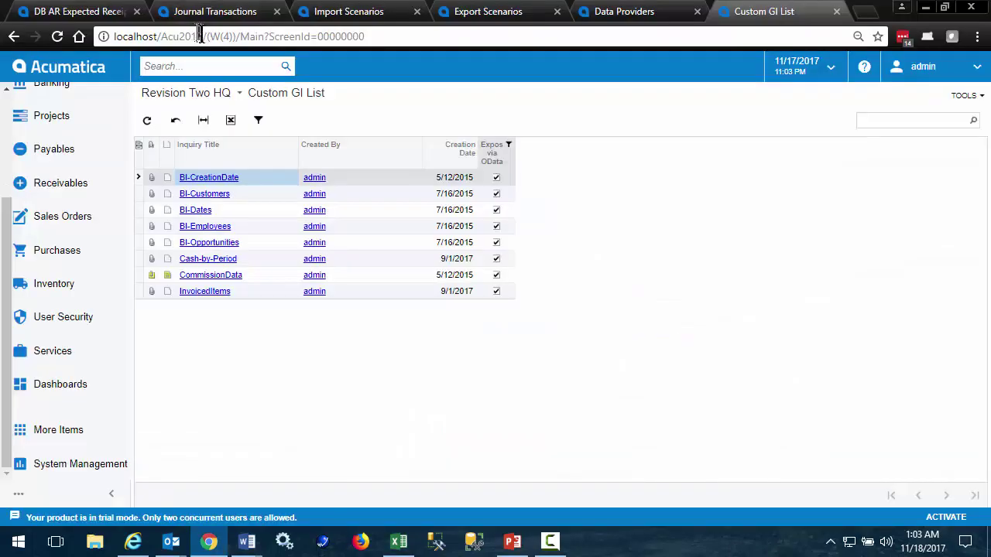
left_click_drag(203, 36, 115, 37)
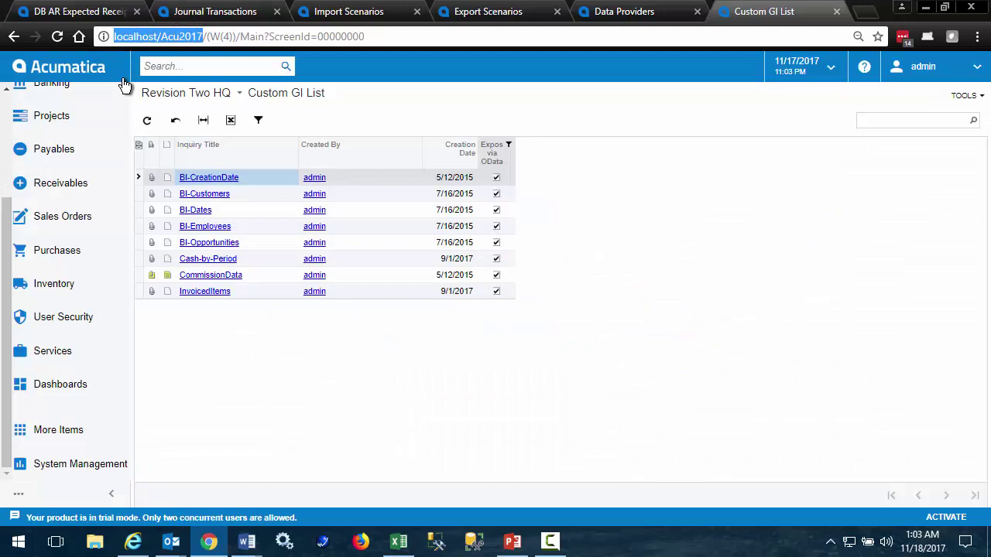
key("ctrl+c")
key("alt+Tab")
key("ctrl+v")
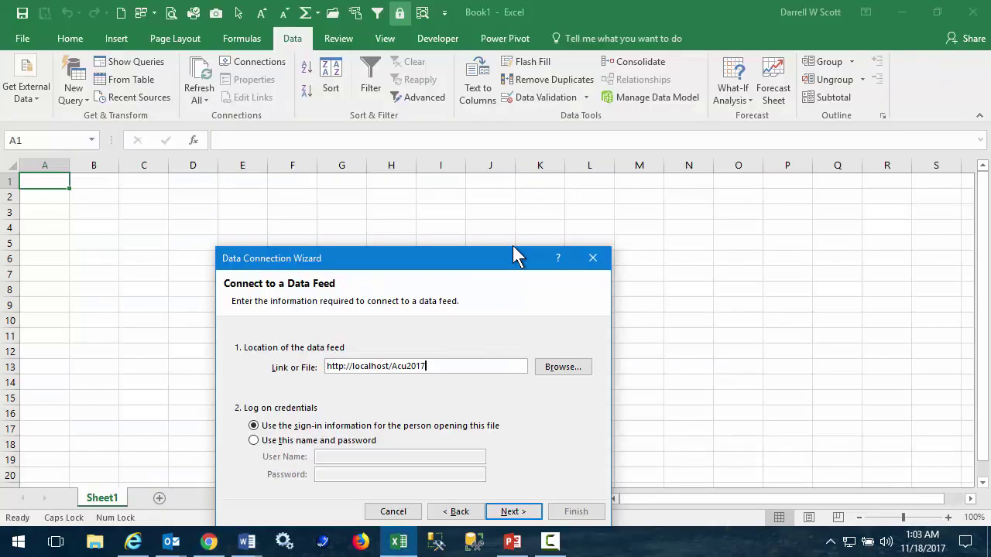
type("/ODATA")
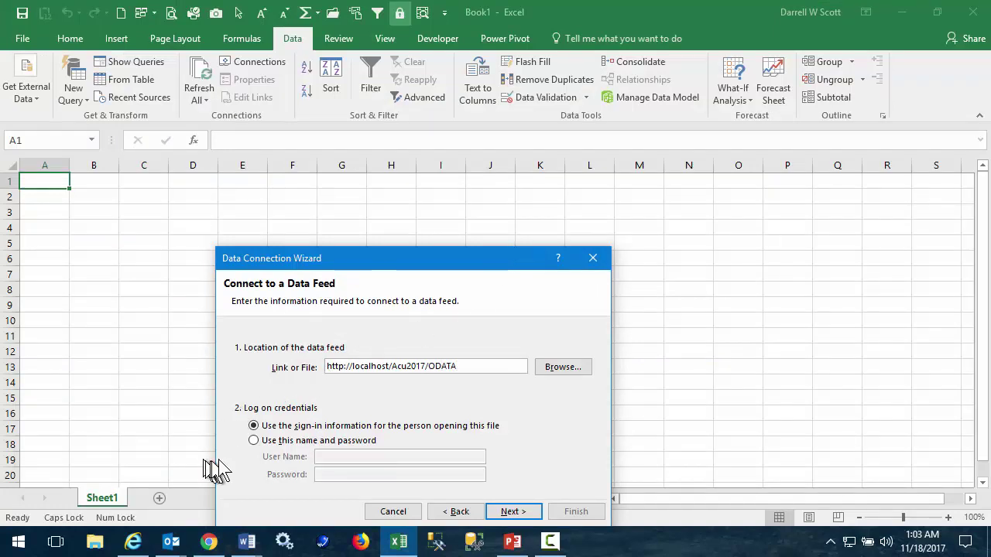
- Choose 'Use this name and password' and enter the user name and password
left_click(254, 440)
left_click(359, 458)
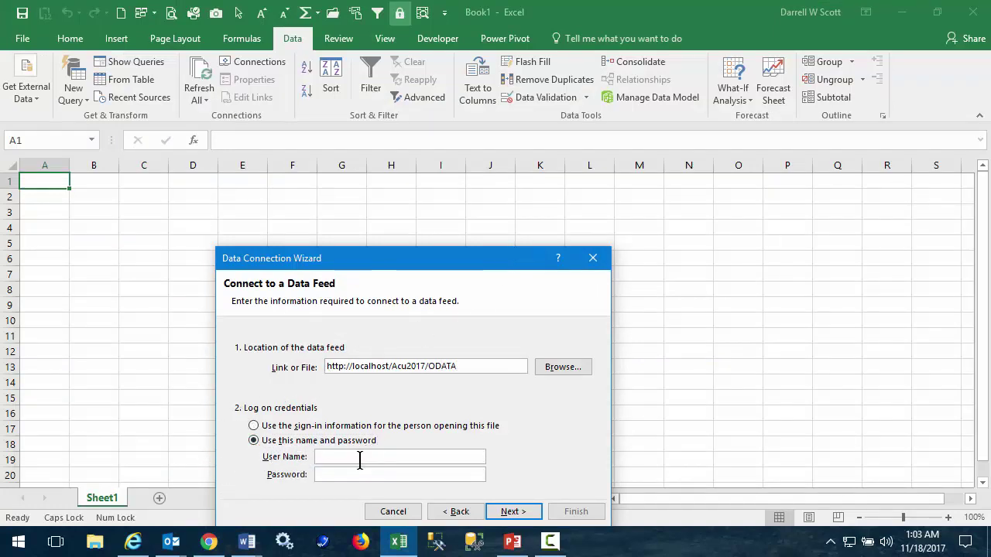
key("Caps_Lock")
type("admin")
key("Tab")
type("*********")
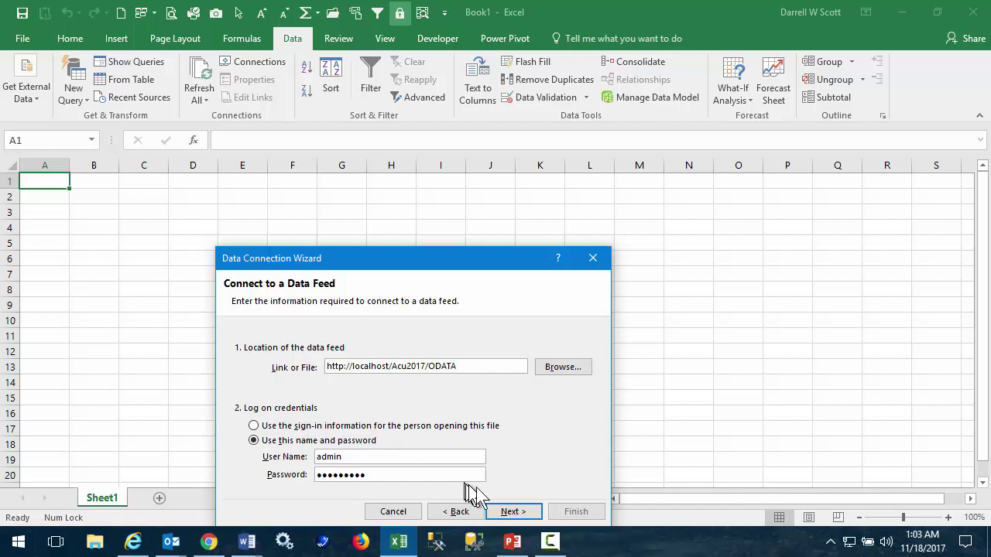
- Tick the InvoicedItems table, finish the wizard, and import it as a table at =$A$1
left_click(499, 511)
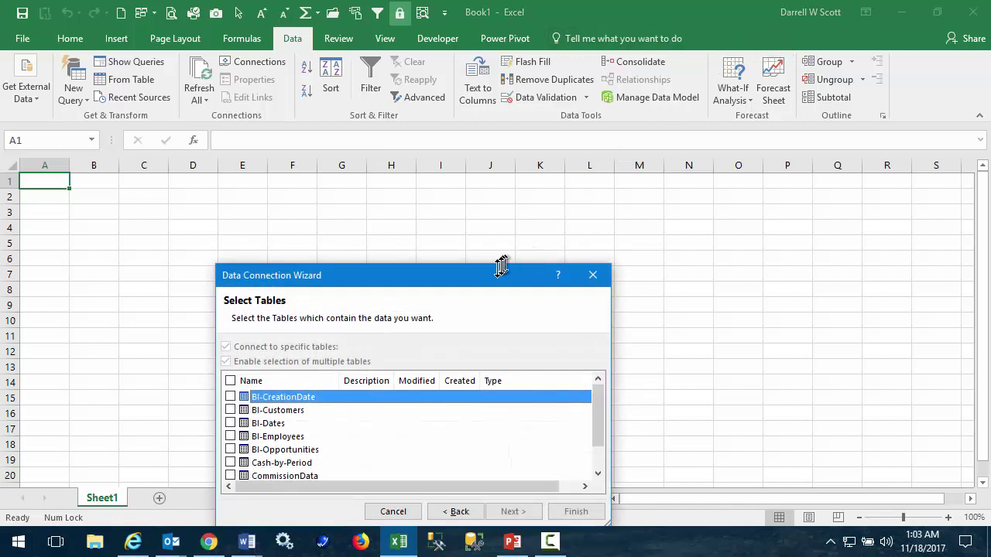
left_click_drag(479, 275, 709, 196)
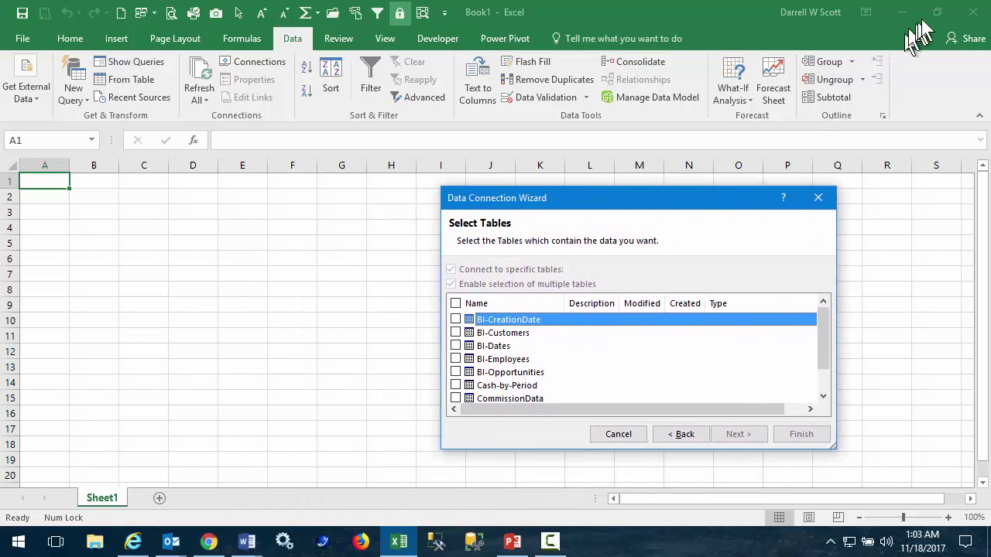
left_click_drag(833, 446, 852, 467)
key("alt+Tab")
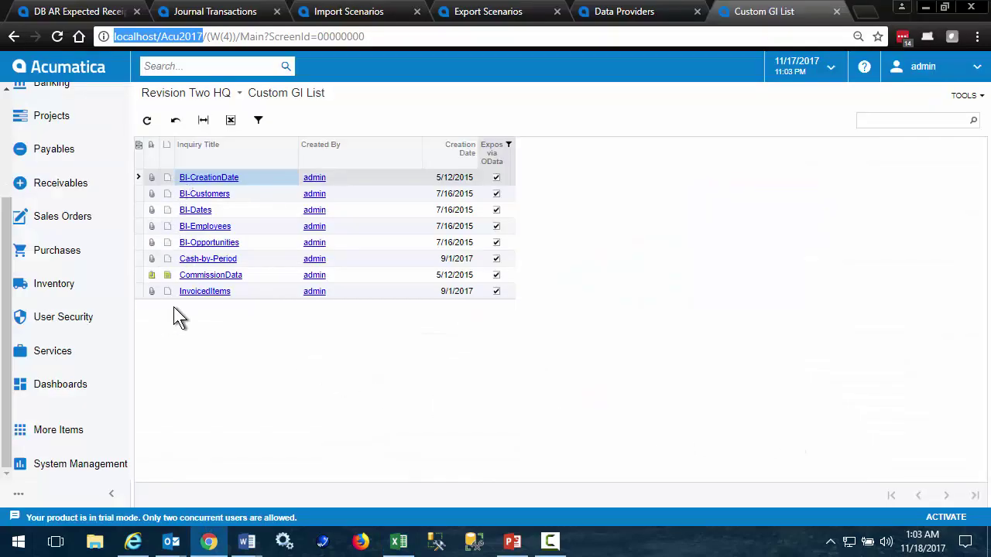
key("alt+Tab")
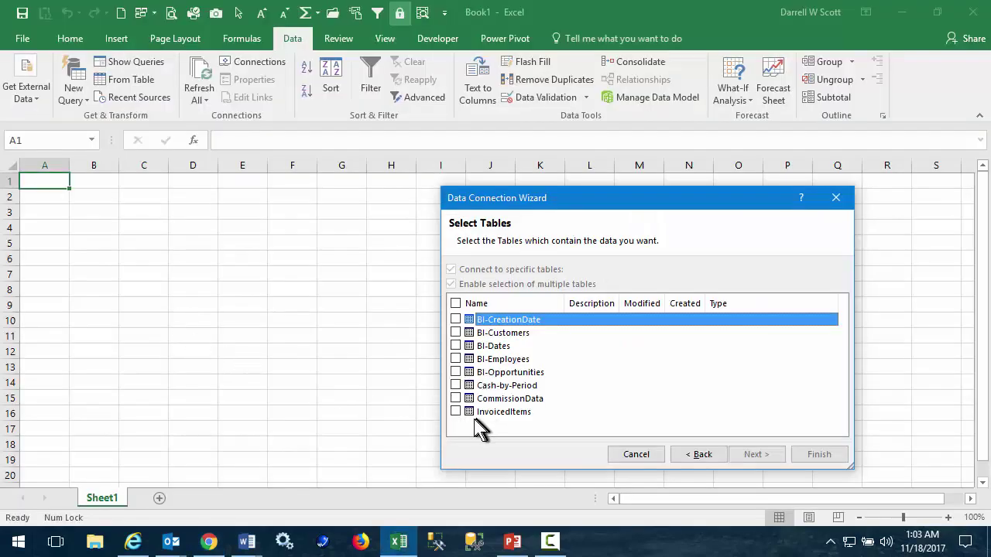
left_click(456, 412)
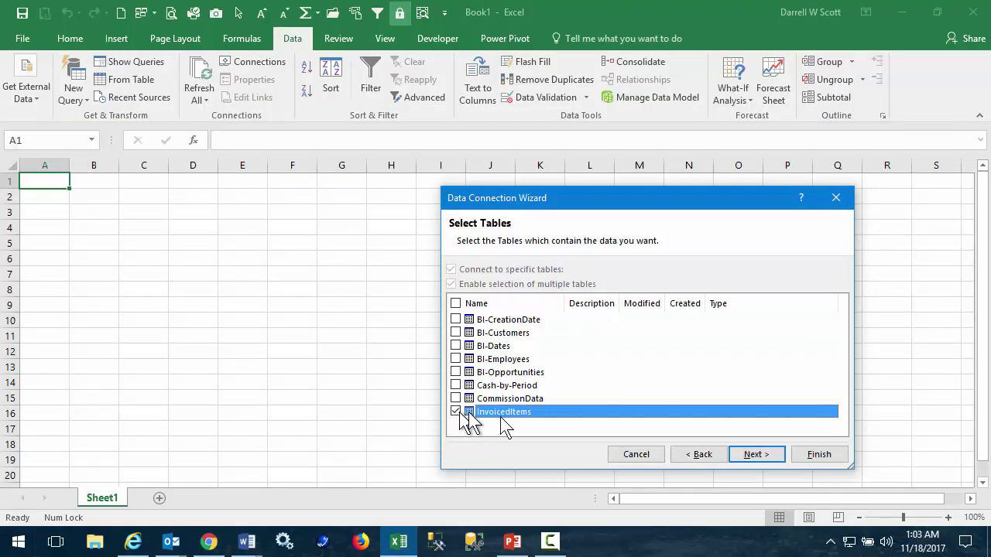
left_click(763, 464)
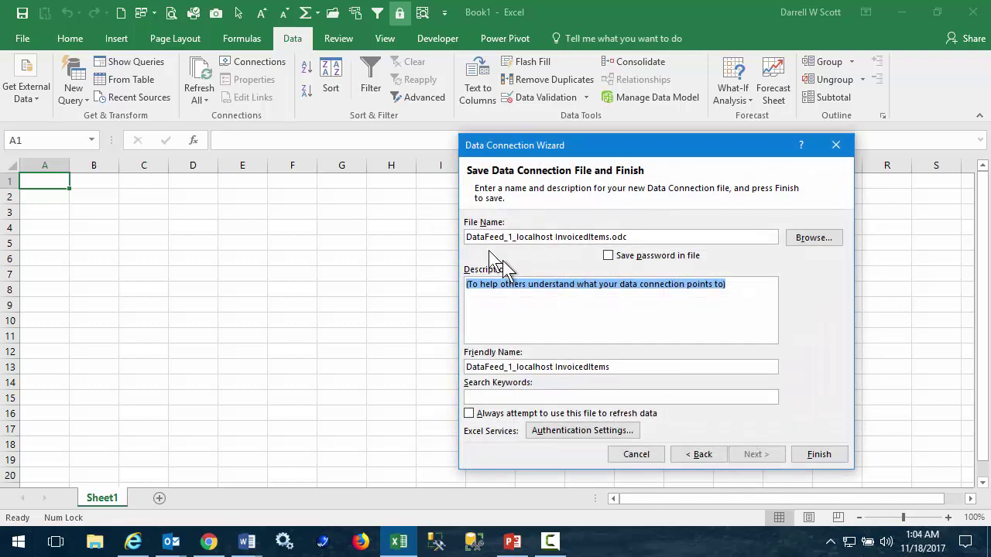
left_click(818, 457)
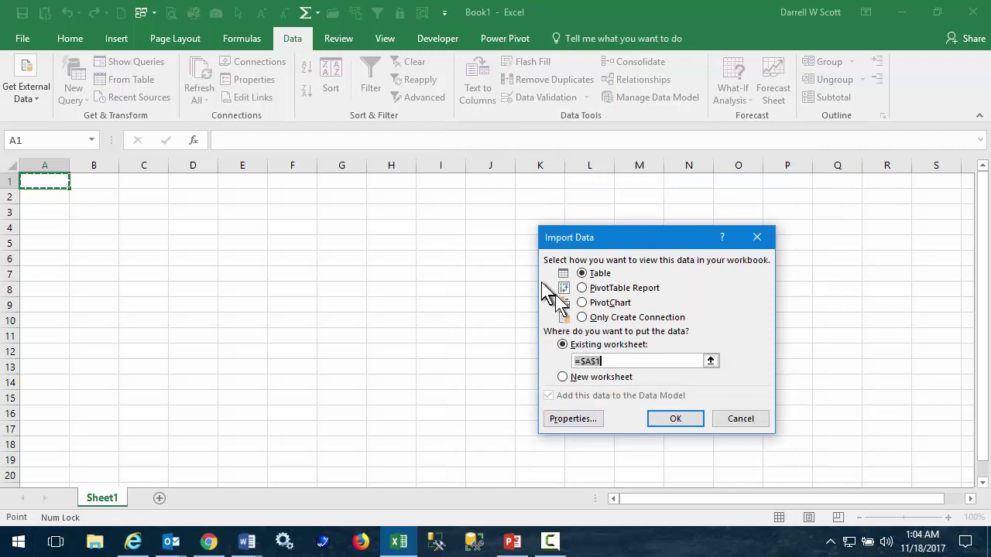
left_click(678, 414)
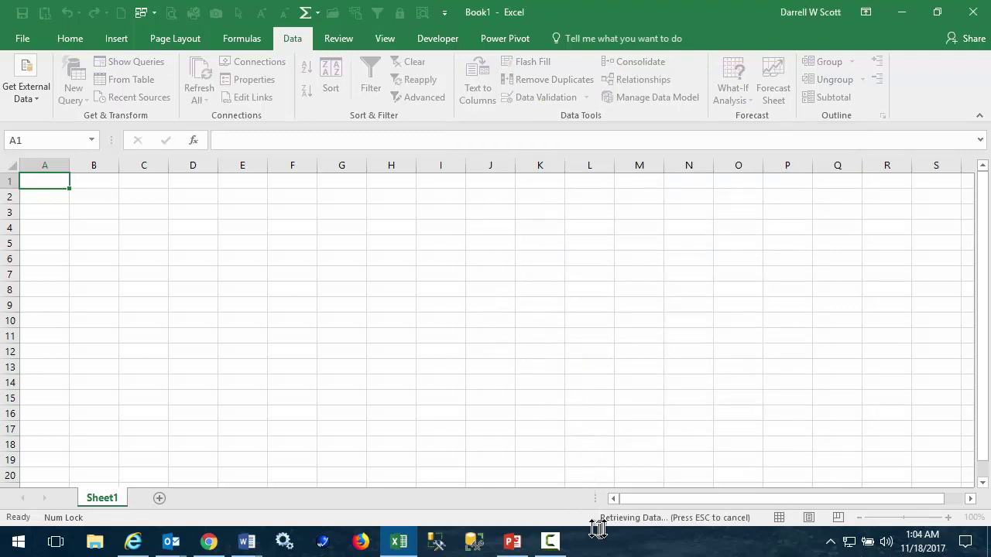
- Jump to the table's last row (4874) and back to the top
key("ctrl+Down")
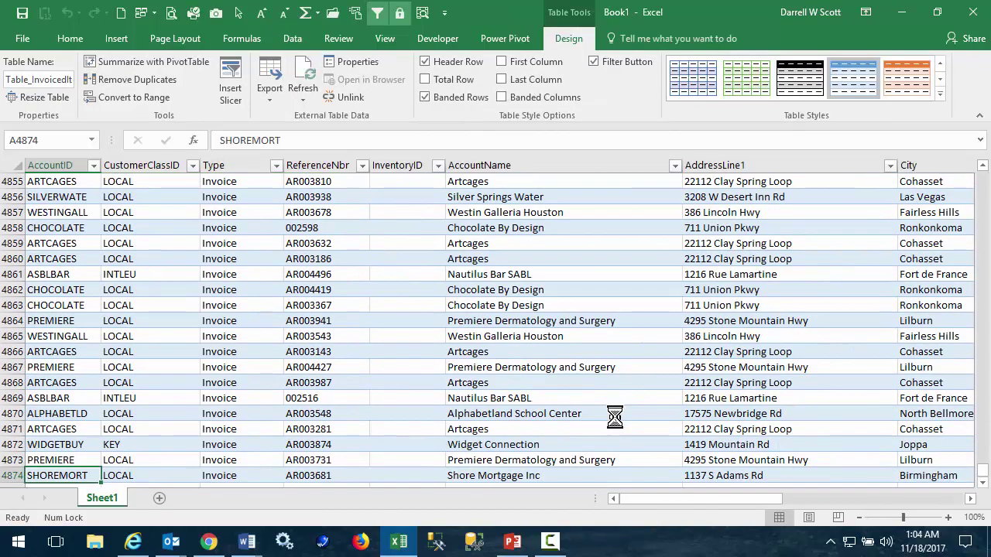
key("ctrl+Up")
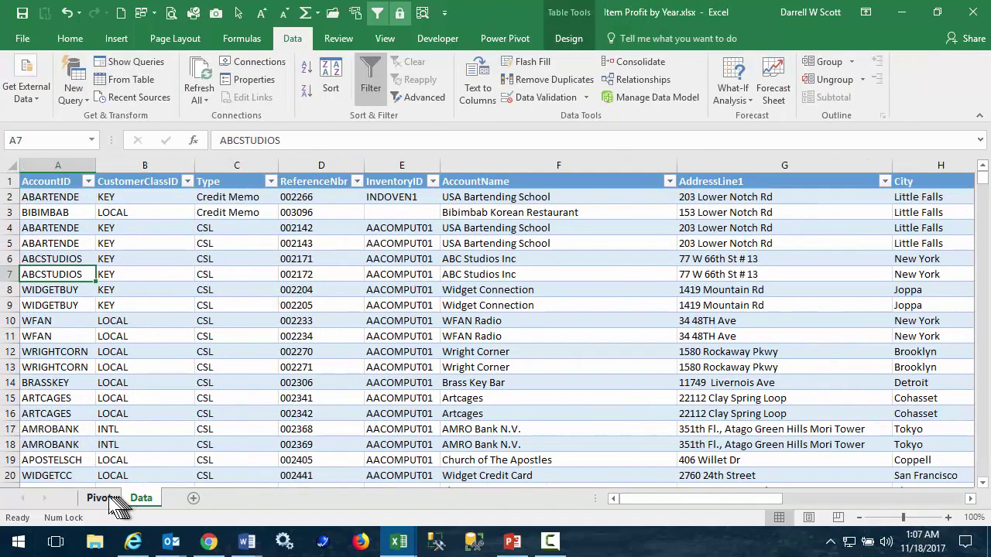
- Delete all Data-sheet table rows from A7 down, keeping six records
left_click(107, 499)
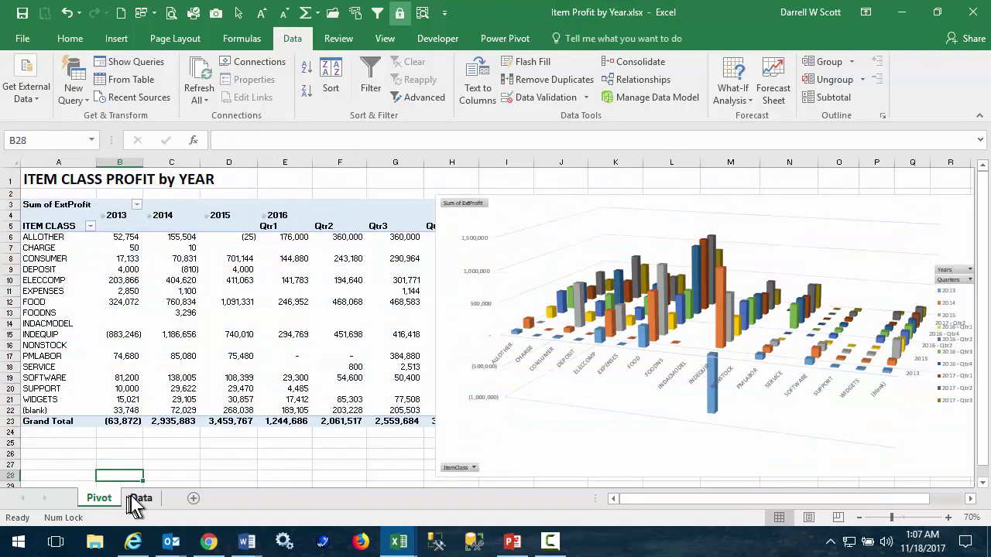
left_click(140, 499)
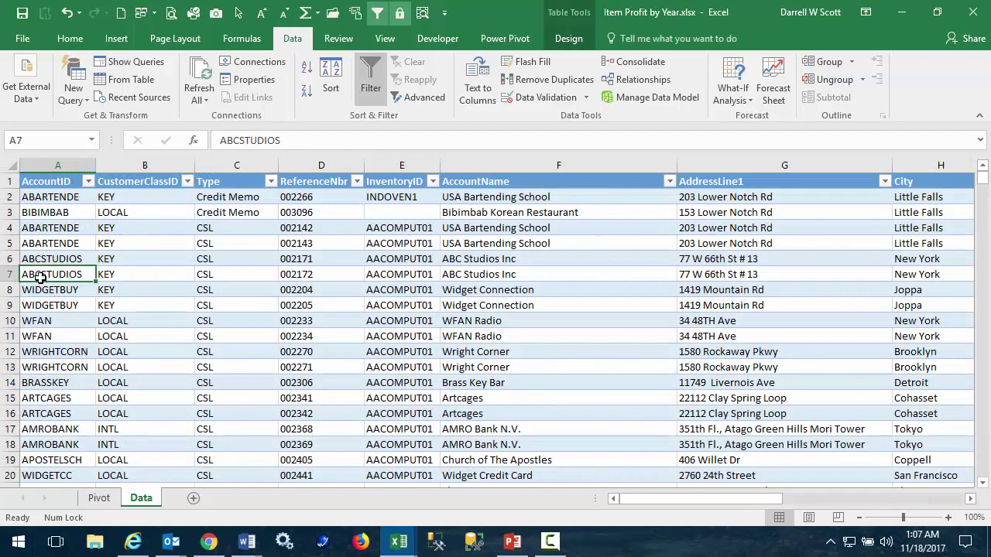
key("ctrl+shift+Down")
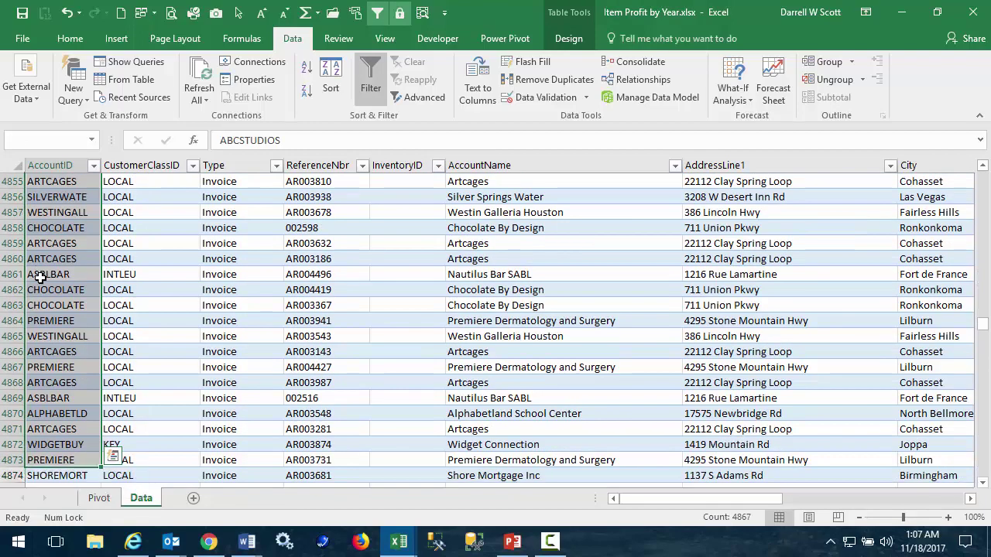
key("ctrl+shift+Right")
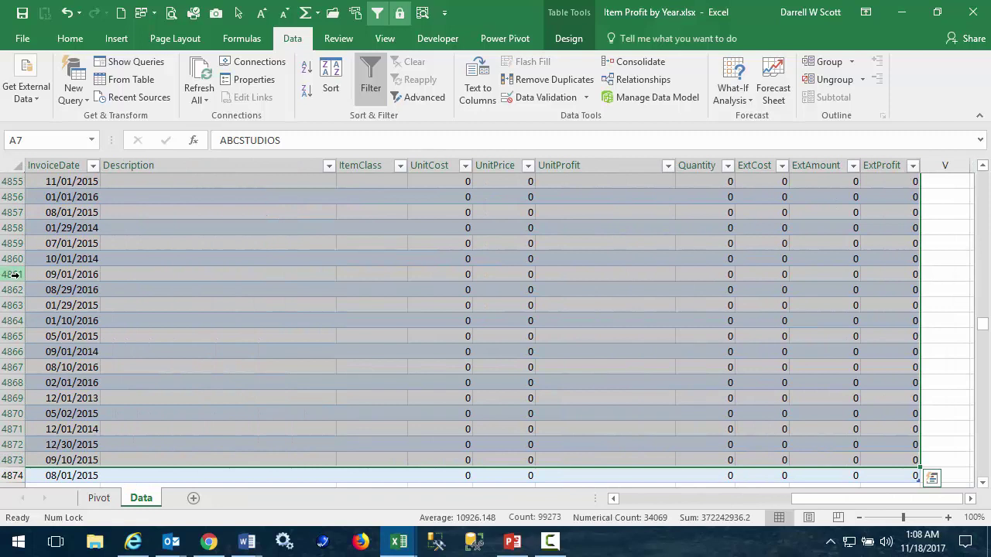
key("shift+Right")
right_click(13, 274)
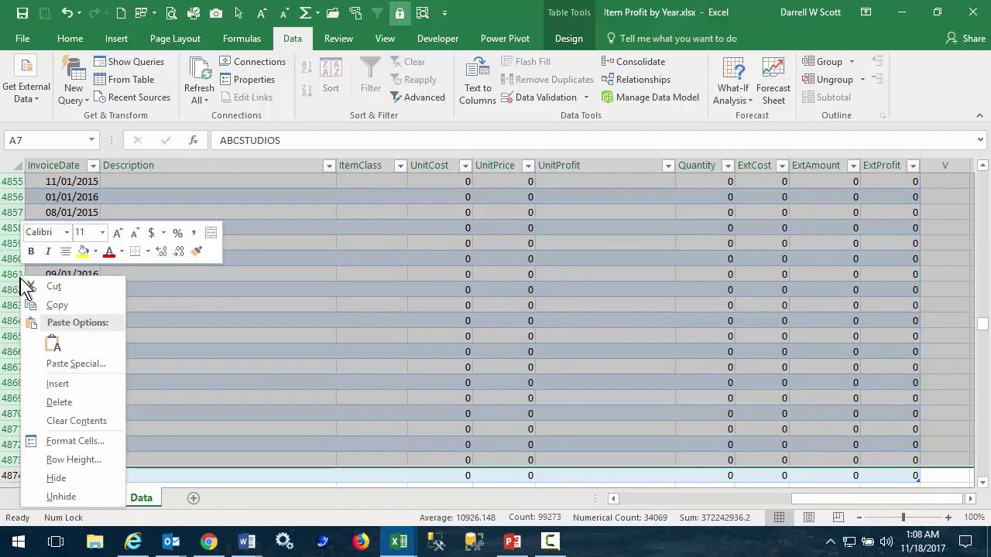
left_click(64, 401)
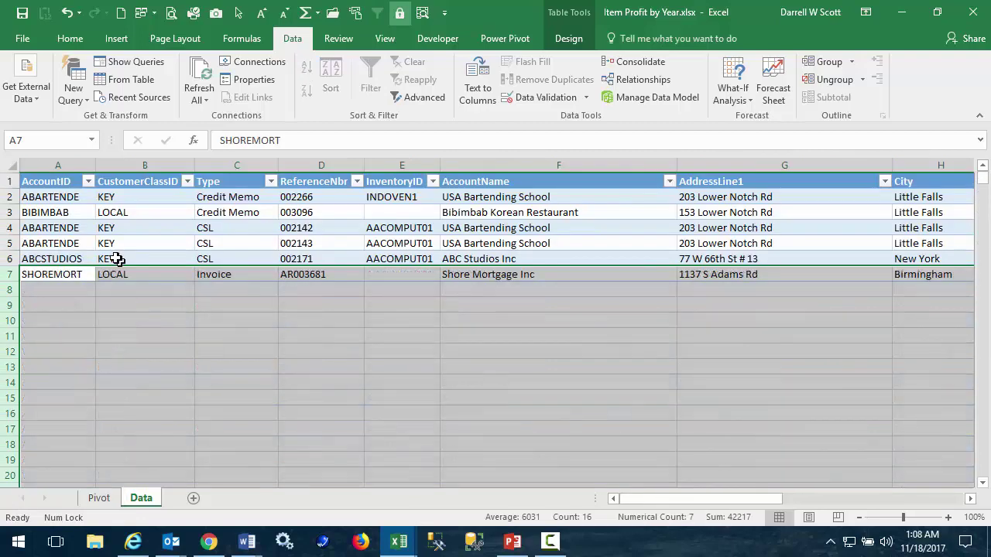
- Refresh the pivot table on the Pivot sheet, then Refresh All to reload the feed
left_click(99, 497)
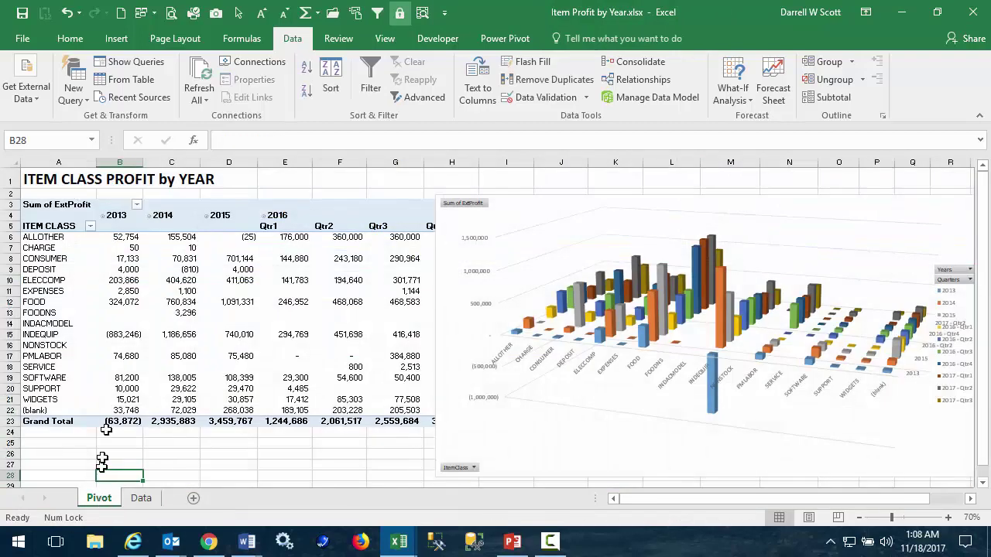
right_click(124, 271)
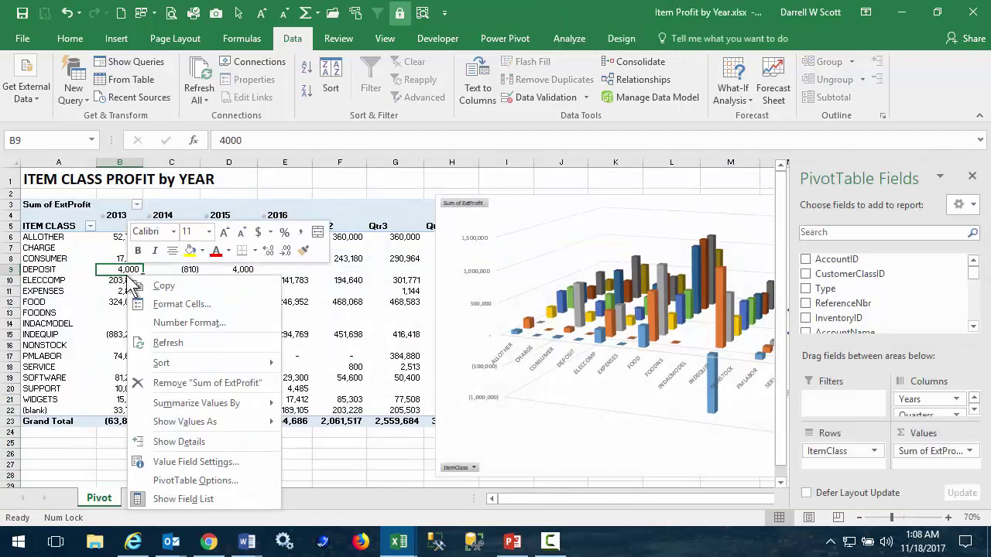
left_click(168, 342)
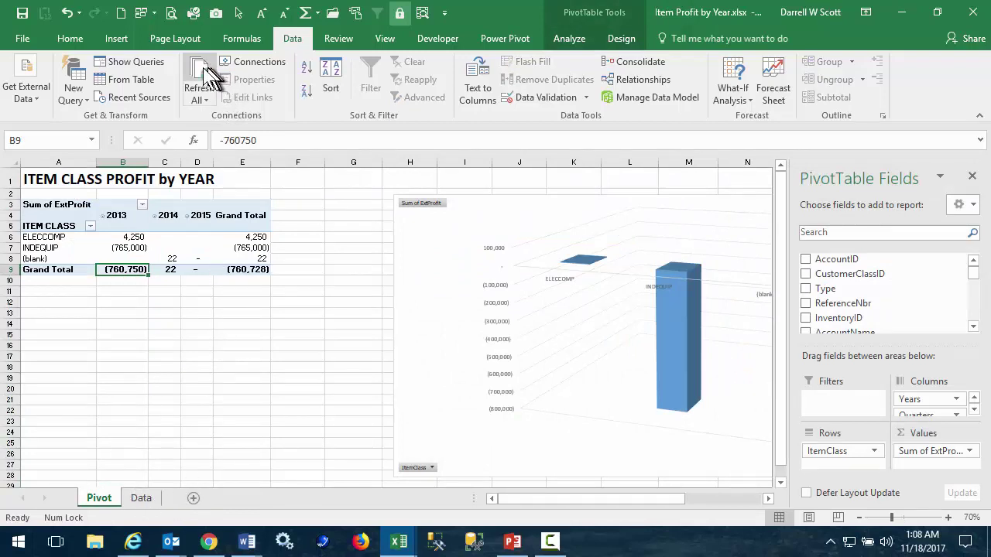
left_click(200, 75)
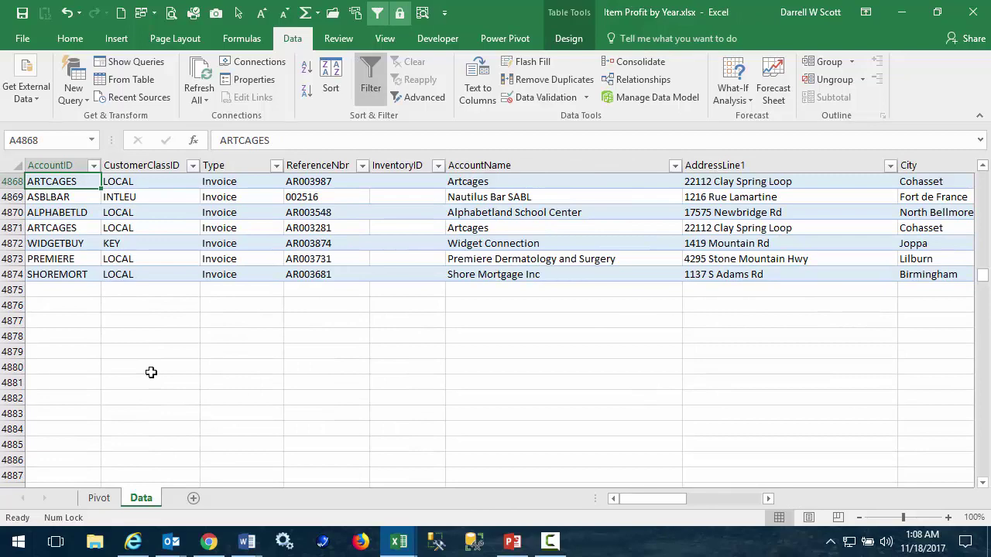
key("ctrl+Home")
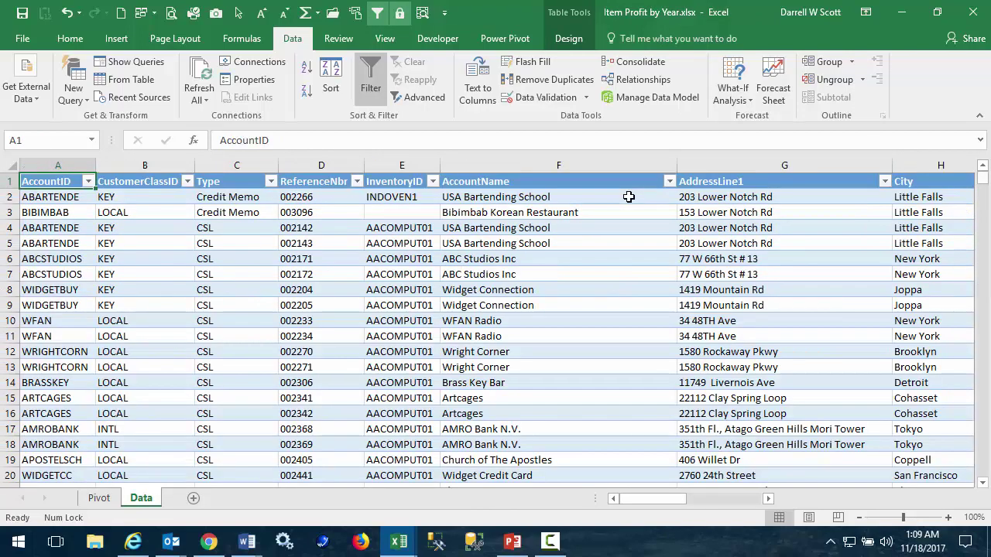